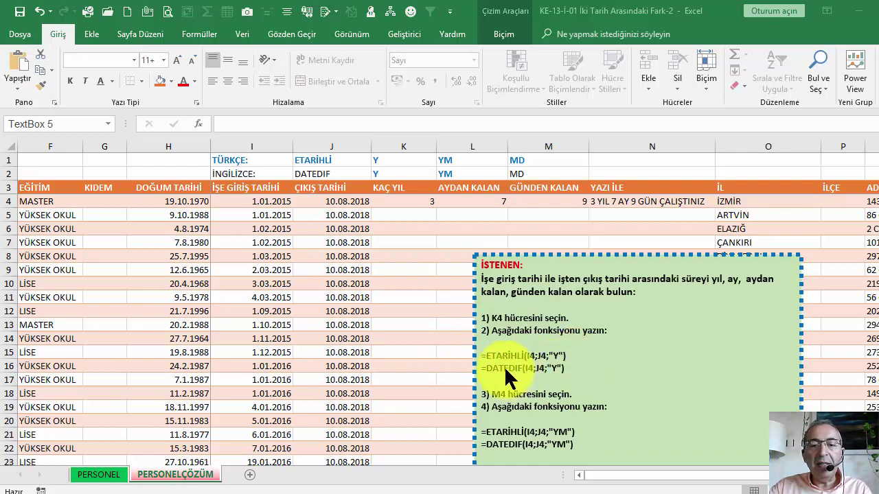
Scroll around the worksheet to look over the personnel table
scroll(518, 368, down, 2)
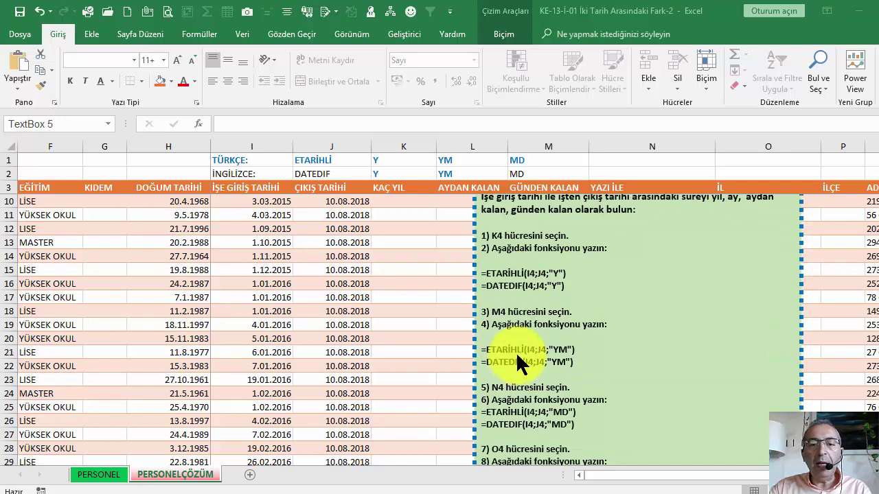
scroll(518, 365, up, 2)
scroll(516, 364, down, 2)
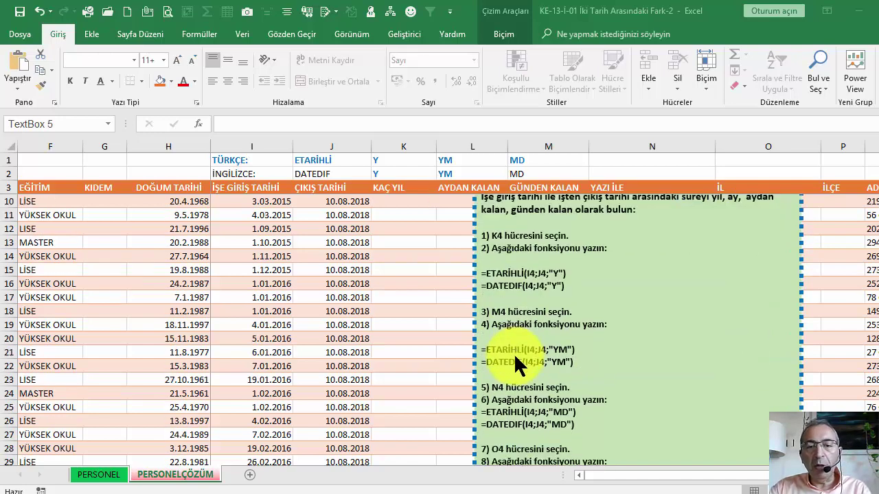
scroll(519, 365, down, 3)
scroll(522, 363, up, 3)
scroll(524, 366, up, 1)
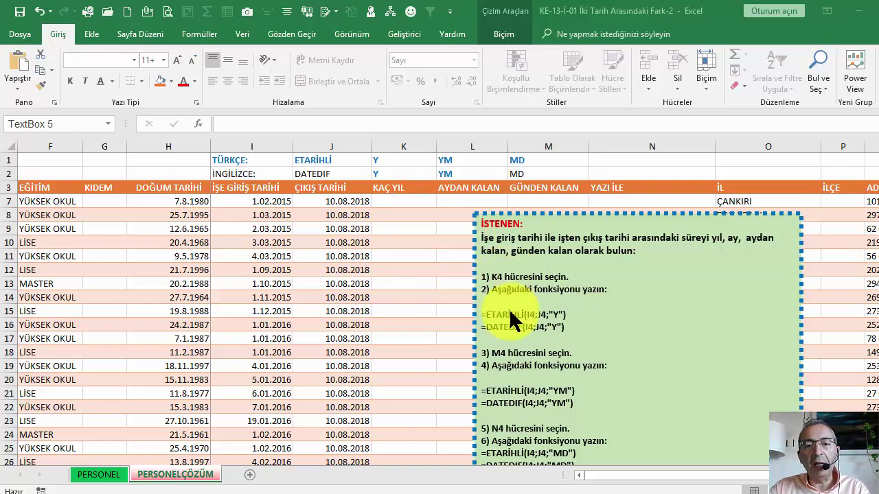
click(421, 259)
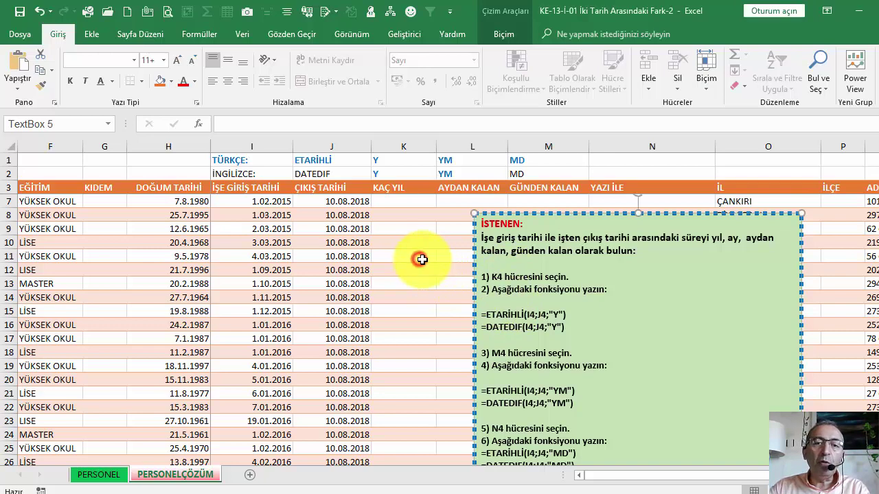
scroll(467, 251, up, 1)
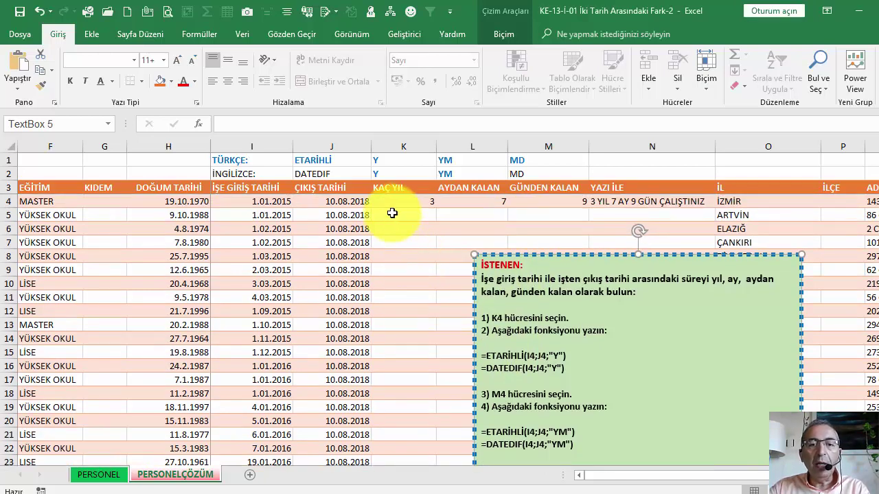
Inspect the hire date in I4, the exit date in J4, and the K4–M4 formulas
click(259, 202)
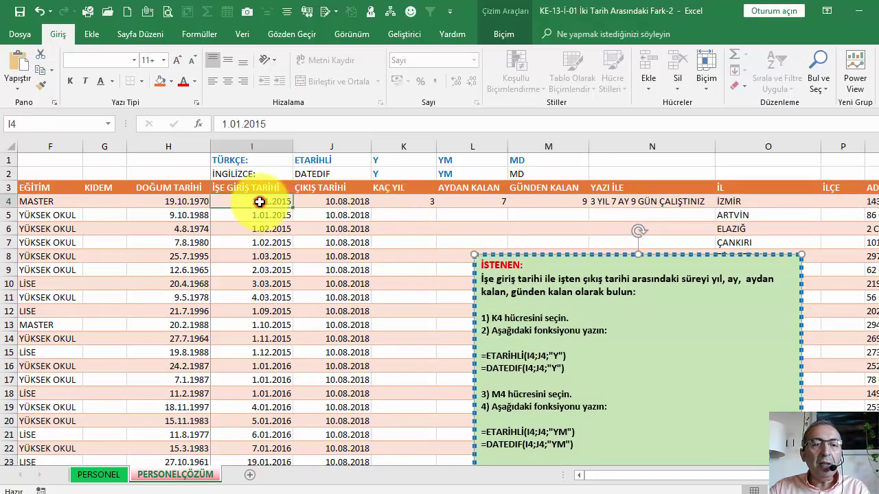
click(347, 201)
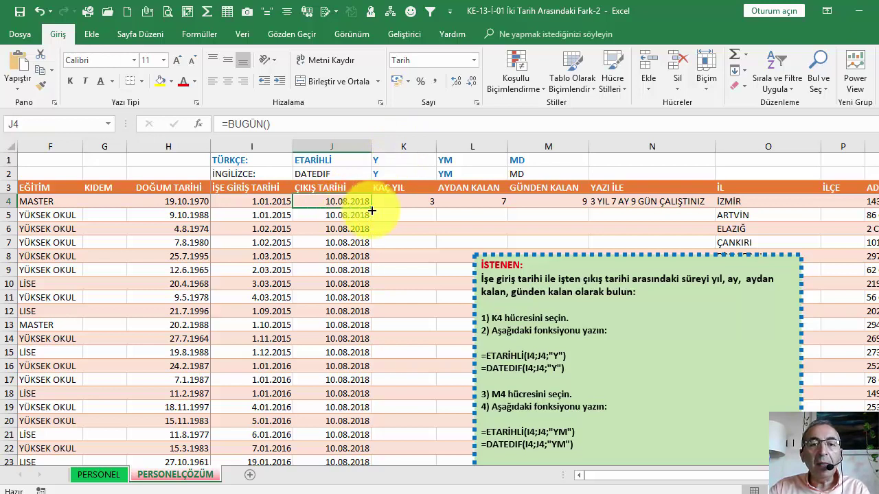
click(394, 200)
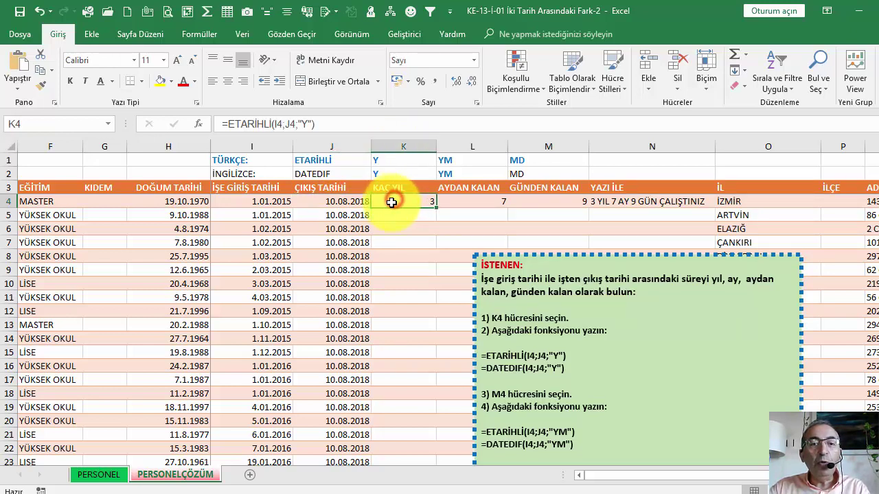
click(465, 201)
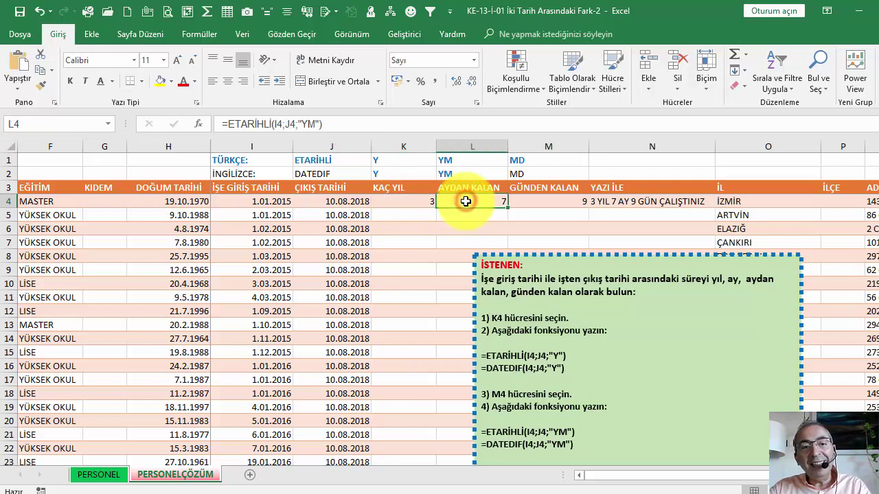
click(407, 200)
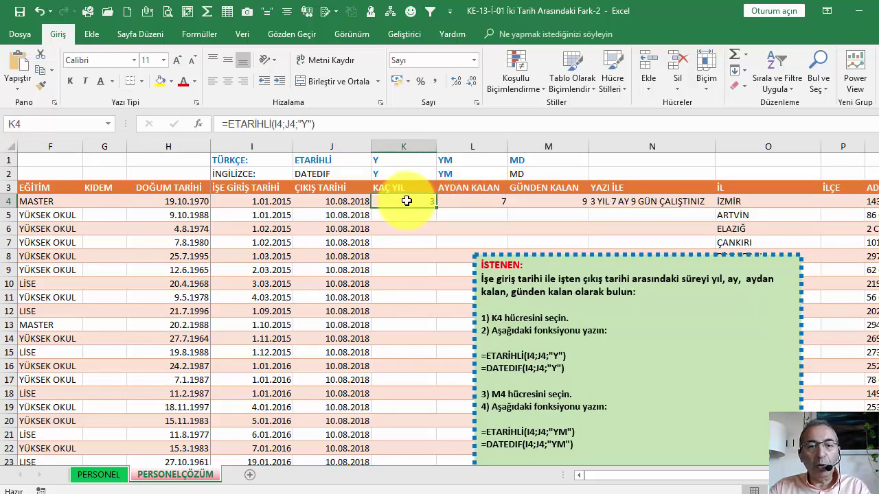
click(474, 200)
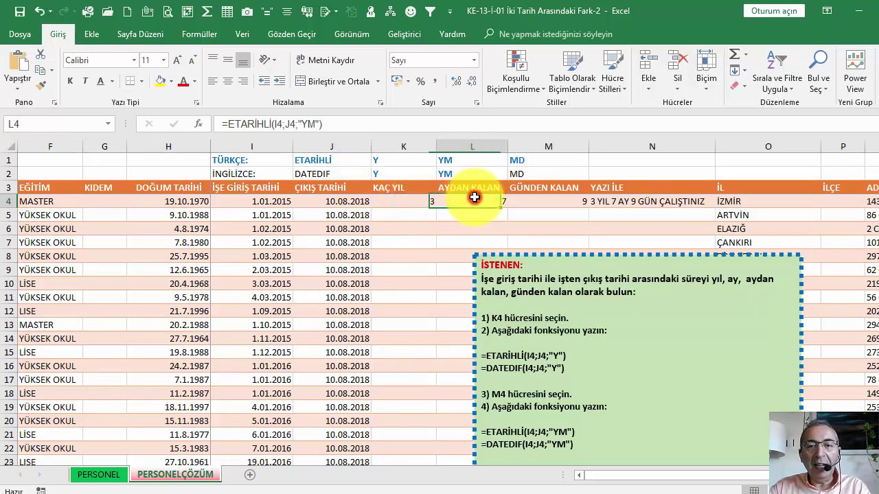
click(554, 202)
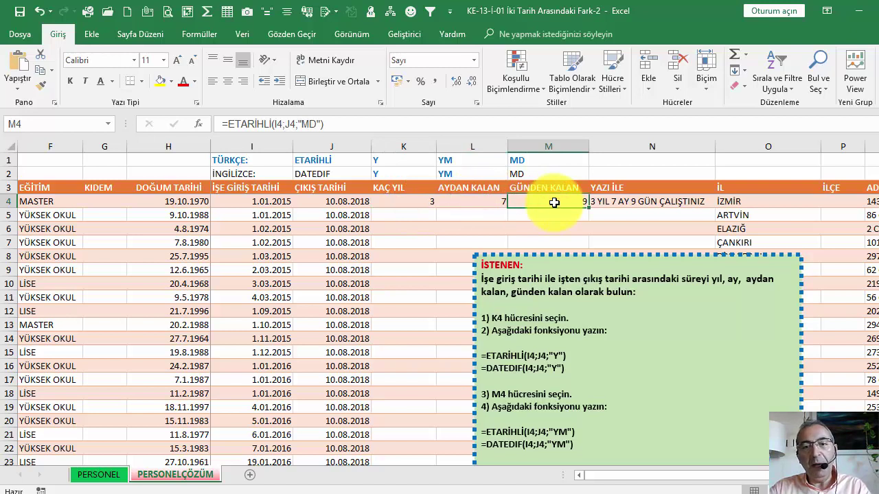
Open the K4 and L4 formulas for editing, leave them unchanged, and recheck M4
double_click(402, 201)
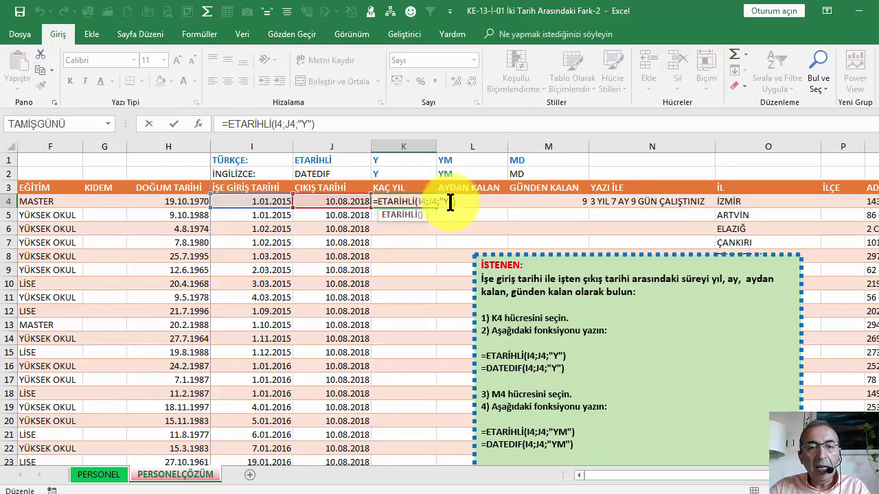
key(Escape)
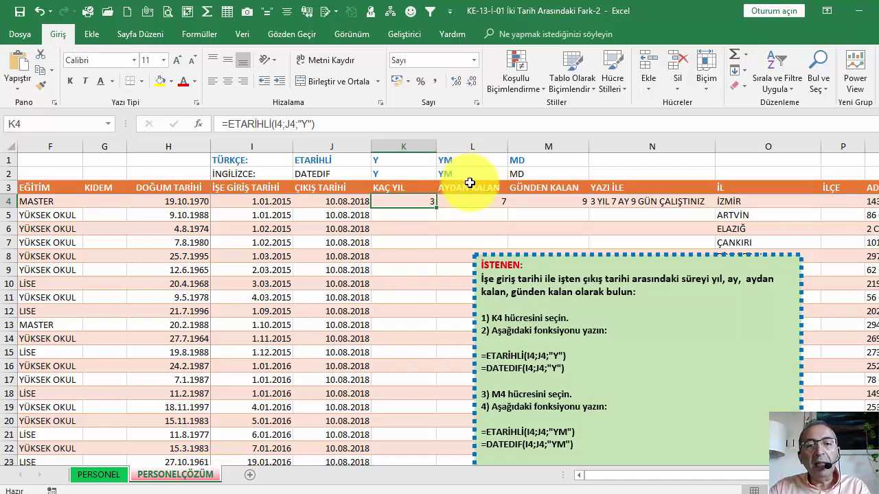
click(468, 201)
double_click(468, 201)
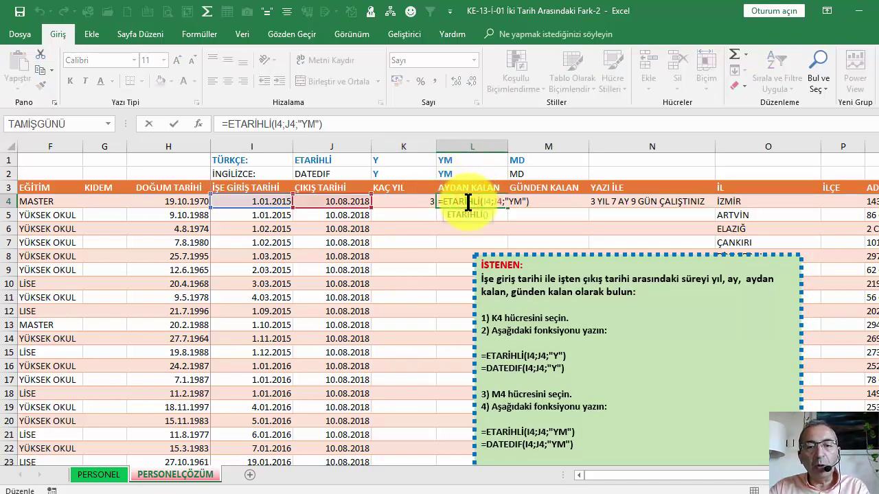
key(Escape)
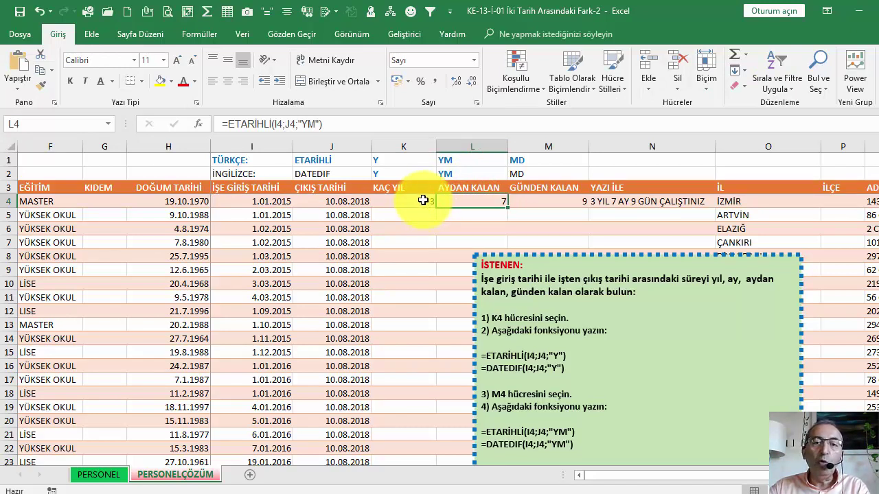
click(538, 204)
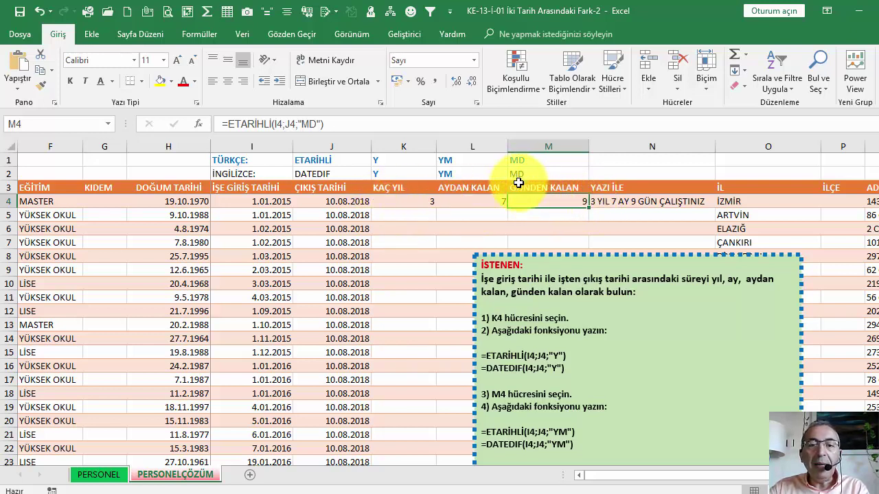
click(489, 201)
click(547, 205)
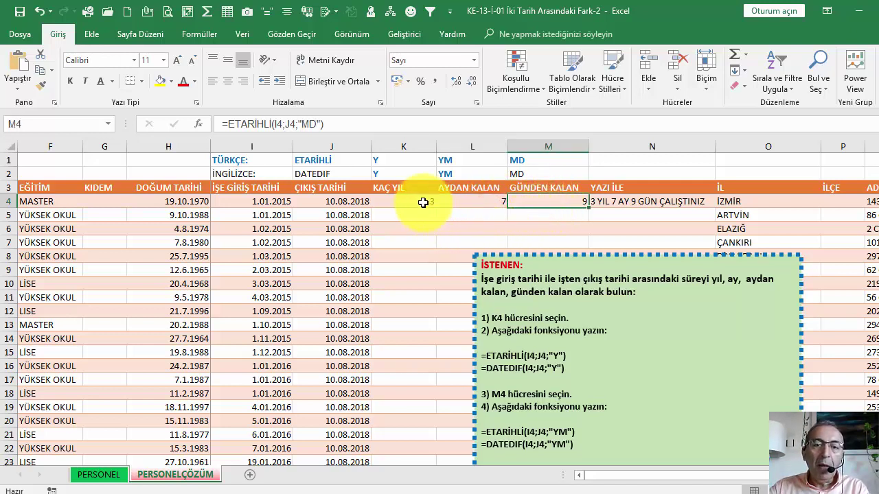
Clear the year, month and day results in K4:M4
drag(423, 203, 528, 200)
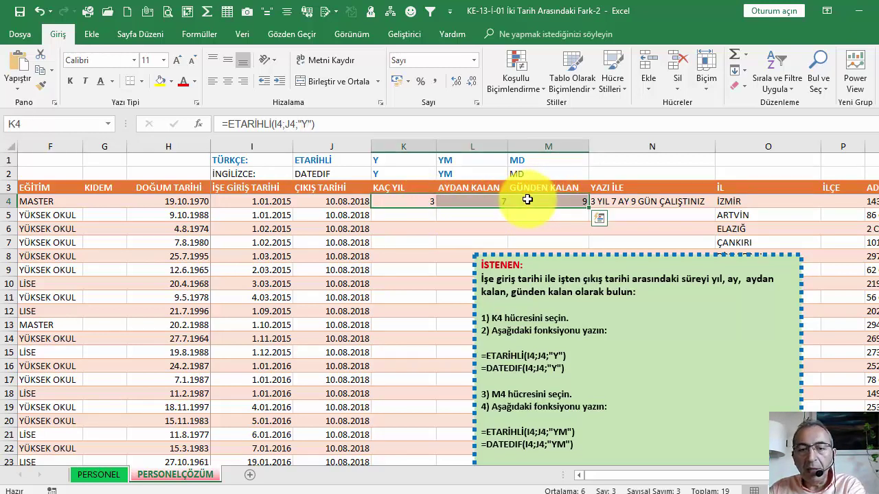
key(Delete)
click(412, 203)
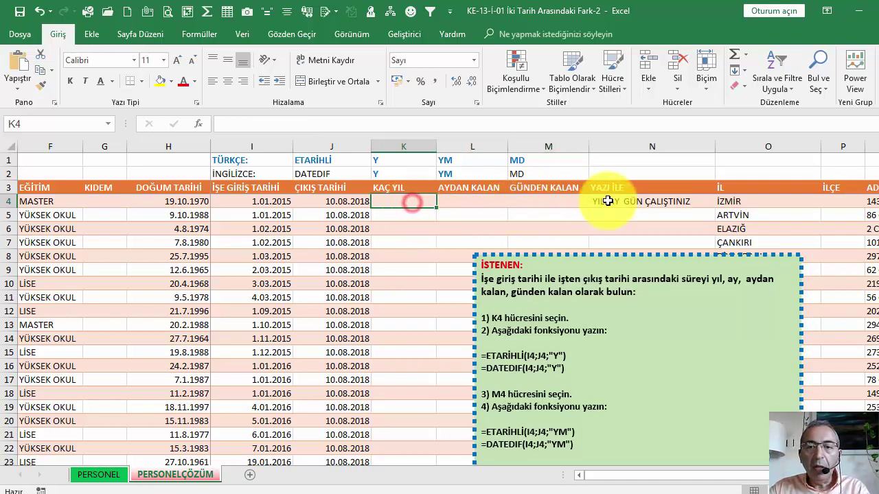
Delete the BİRLEŞTİR sentence formula in N4 and widen column N
click(608, 201)
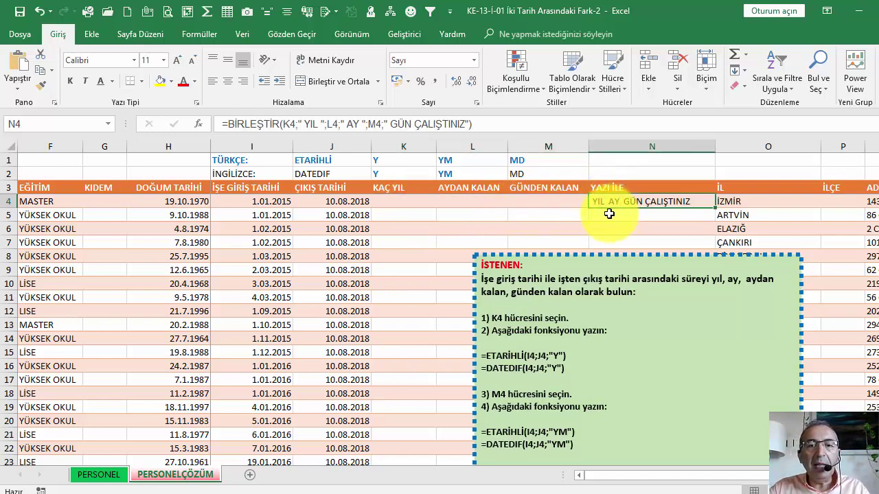
scroll(610, 212, down, 1)
scroll(602, 230, up, 1)
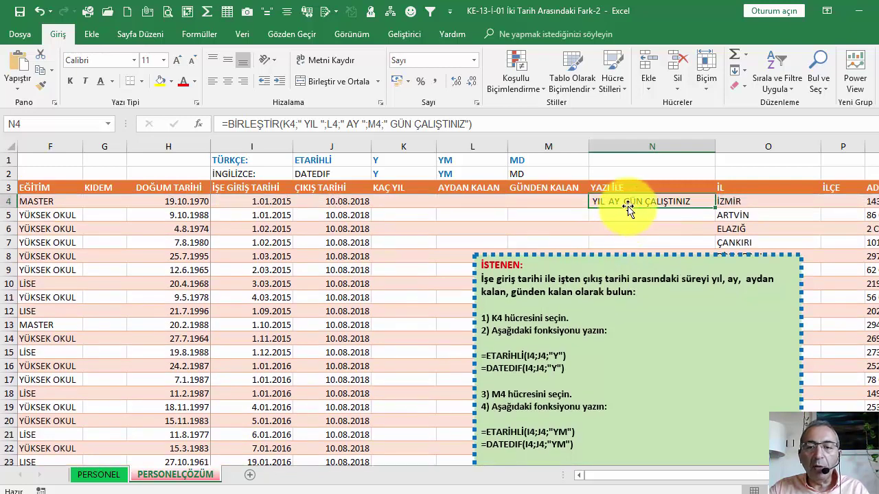
key(Delete)
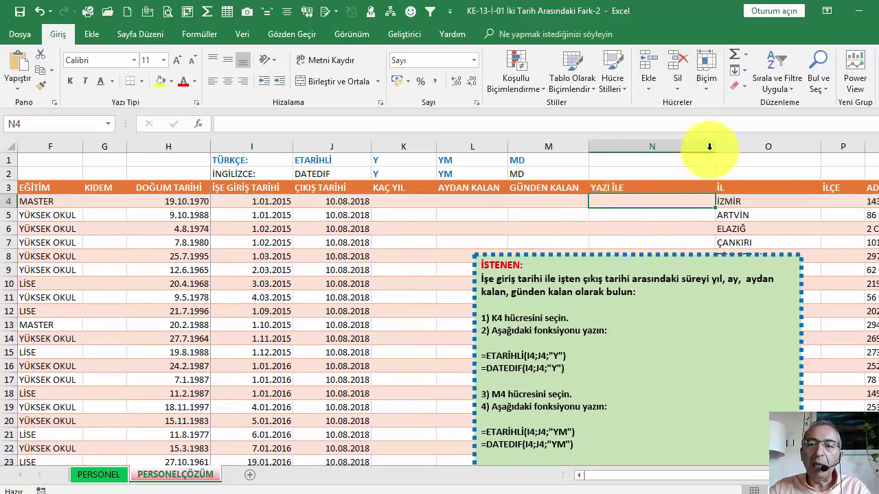
drag(711, 147, 730, 147)
click(402, 201)
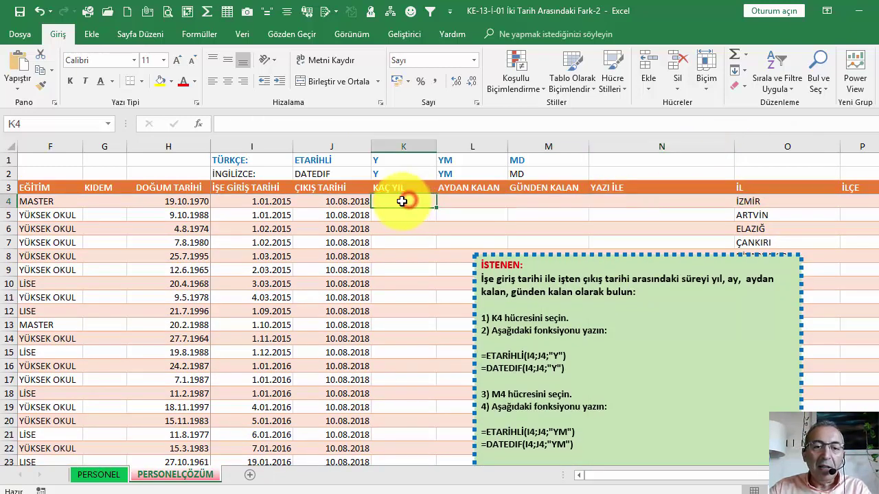
text(=e)
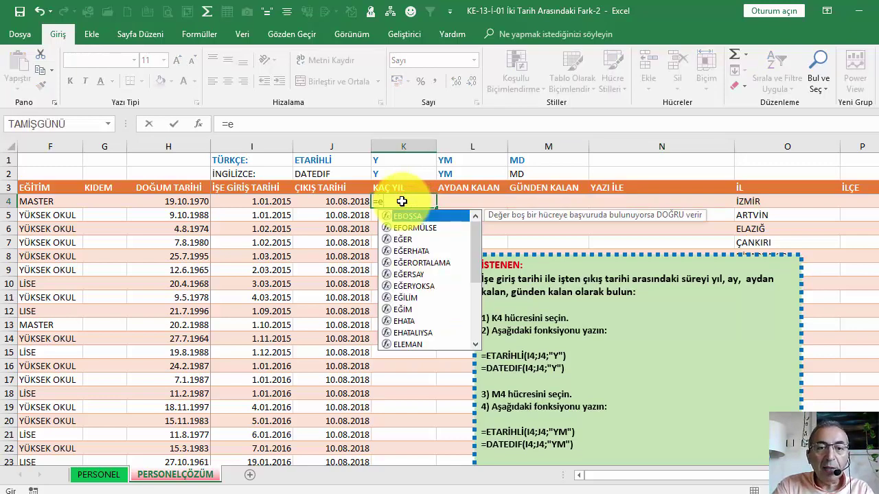
key(BackSpace)
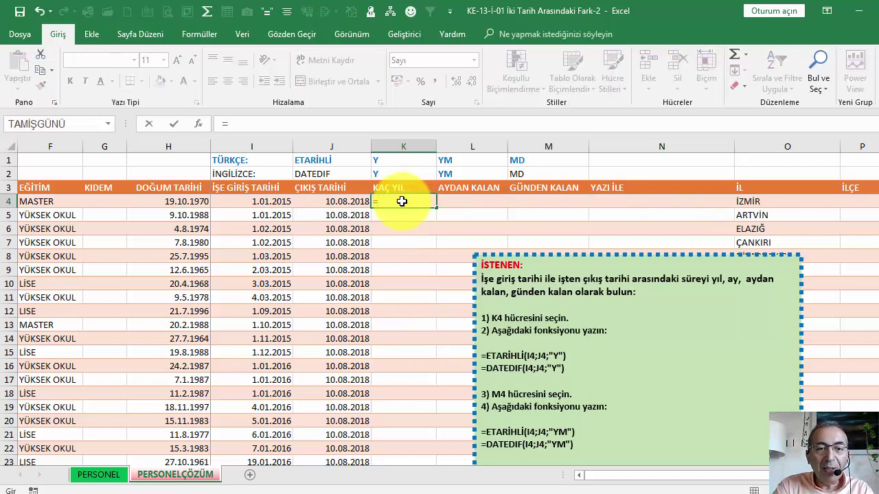
text(E)
key(BackSpace)
text(ETA)
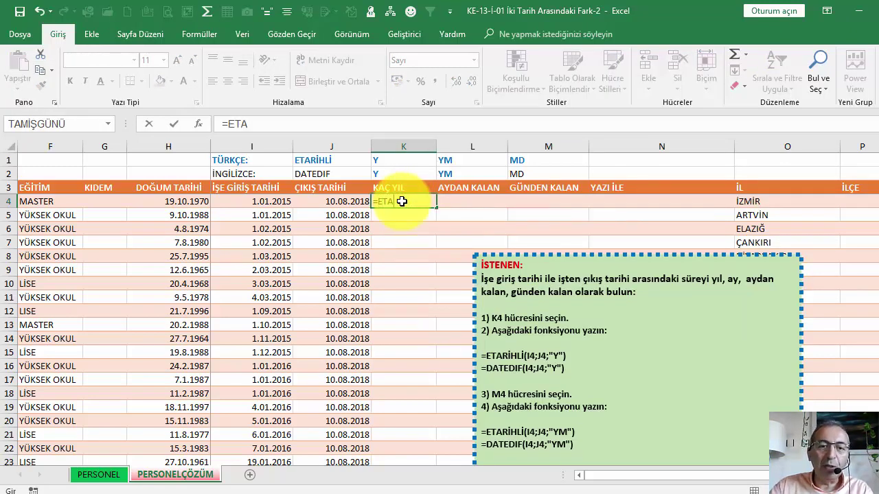
key(BackSpace)
text(A)
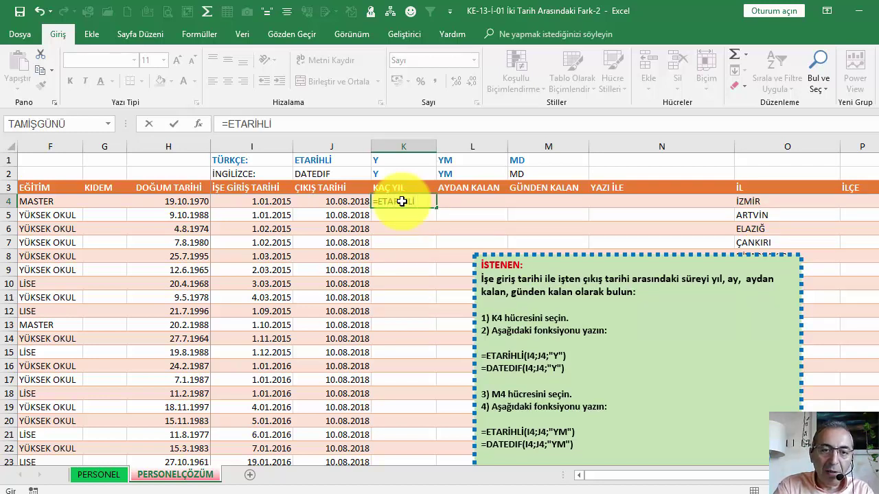
click(262, 201)
text(;)
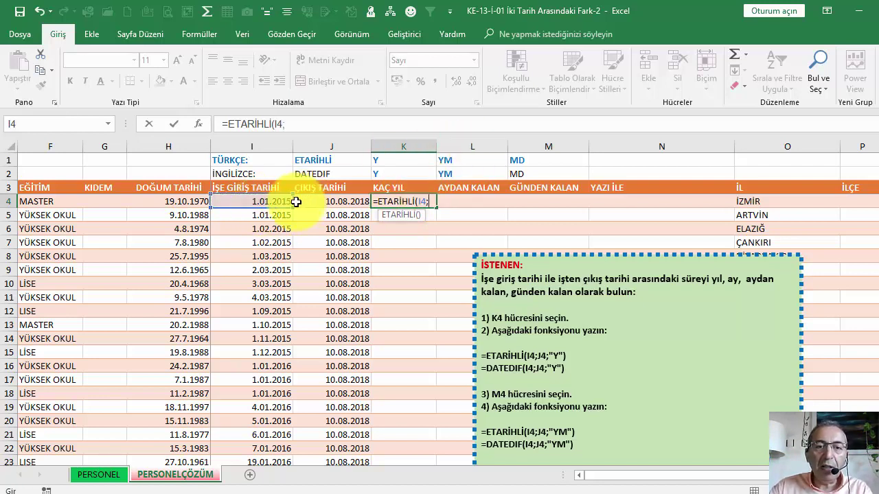
click(319, 201)
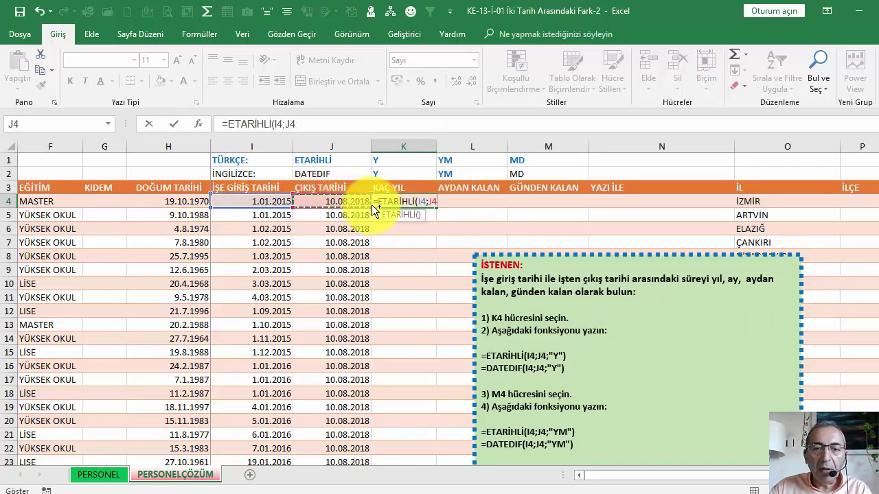
key(Return)
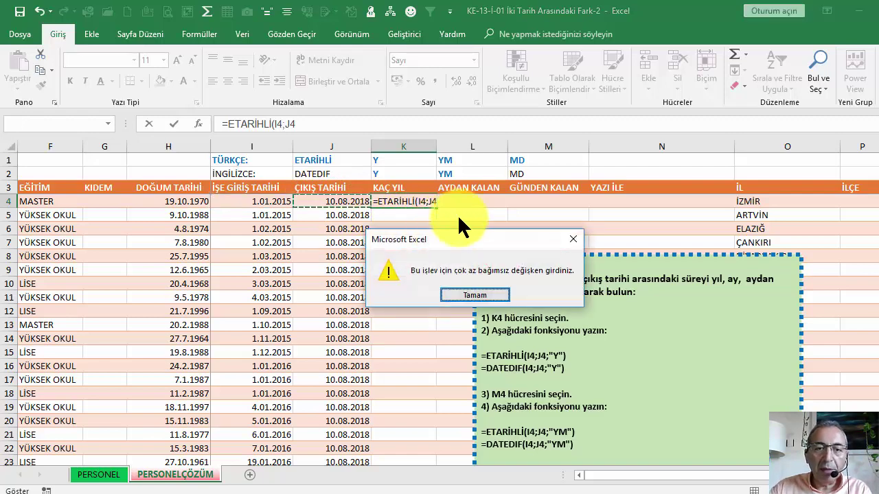
Dismiss the too-few-arguments warning, abandon the unfinished K4 formula, and narrow column H
click(450, 293)
key(Escape)
scroll(478, 283, up, 1)
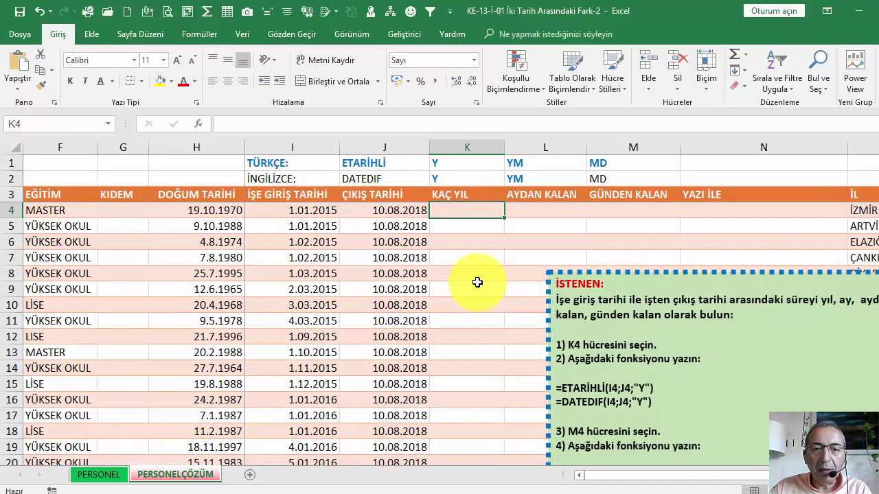
drag(244, 150, 223, 149)
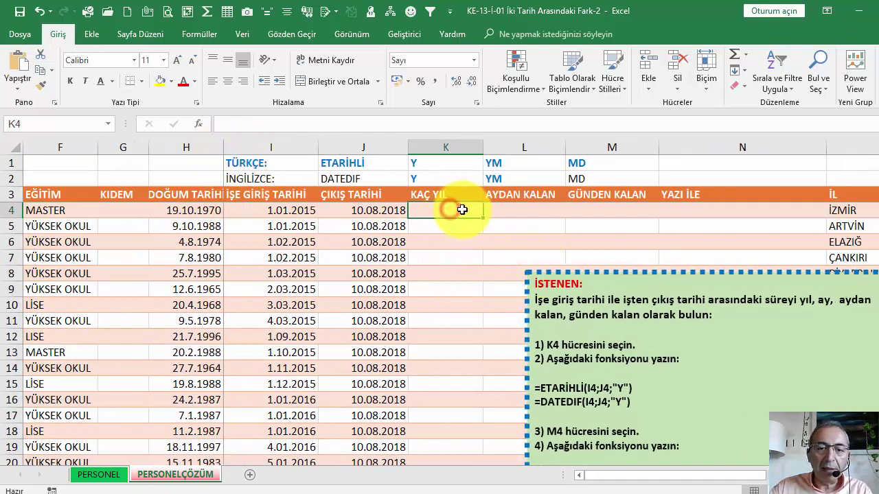
Enter =ETARİHLİ(I4;J4;"Y") in K4 to get 3 full years
text(=ETAR)
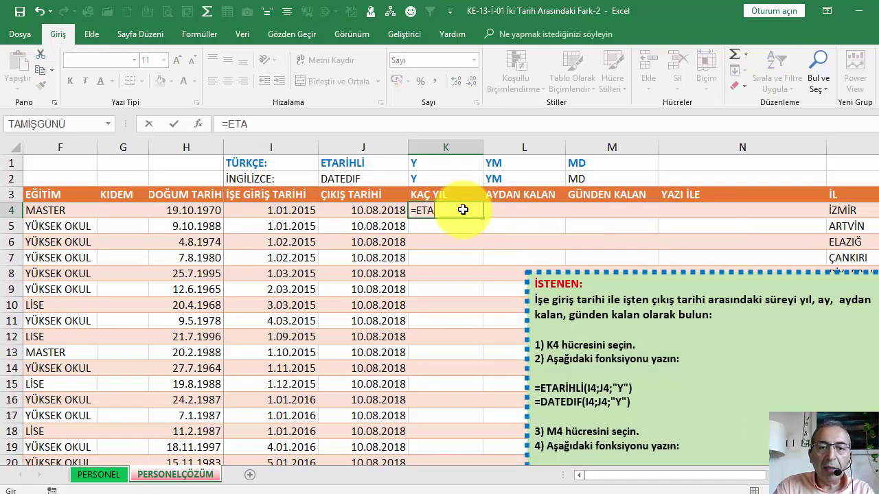
text(İHLİ()
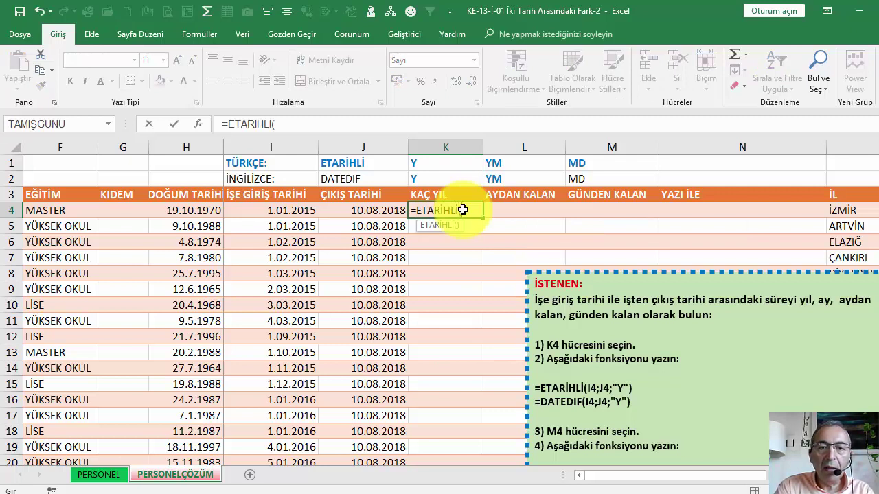
click(312, 205)
text(;)
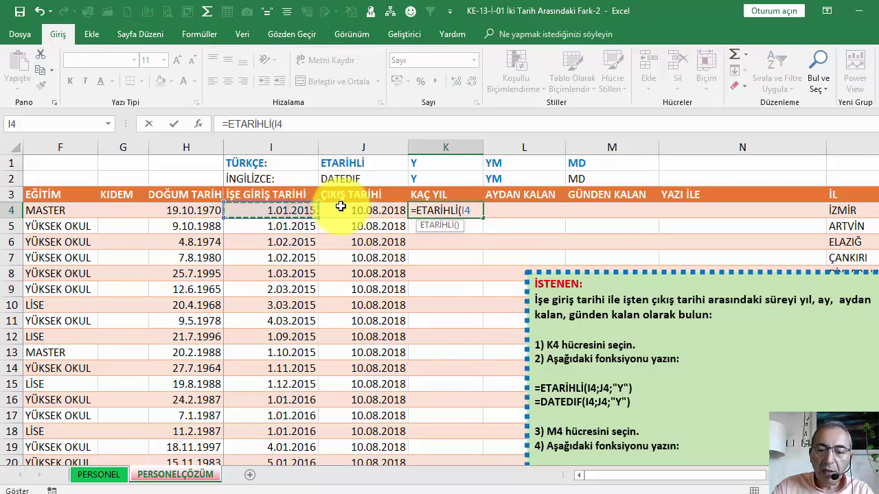
click(362, 208)
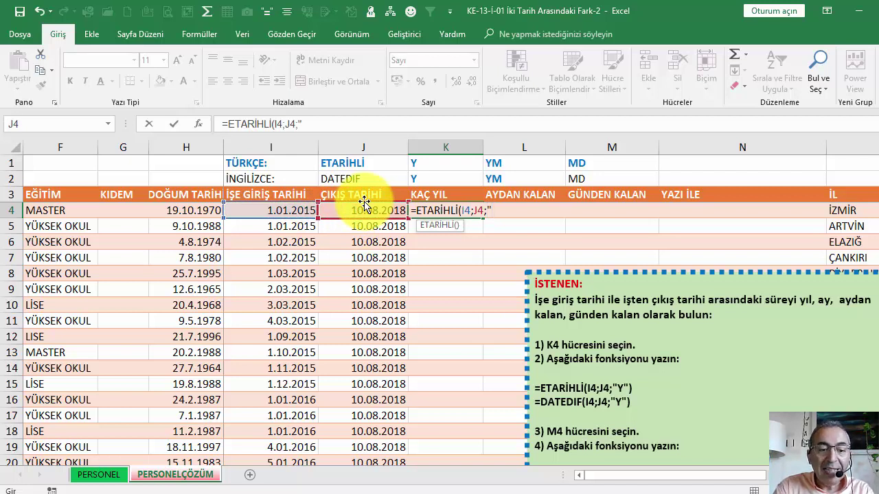
text())
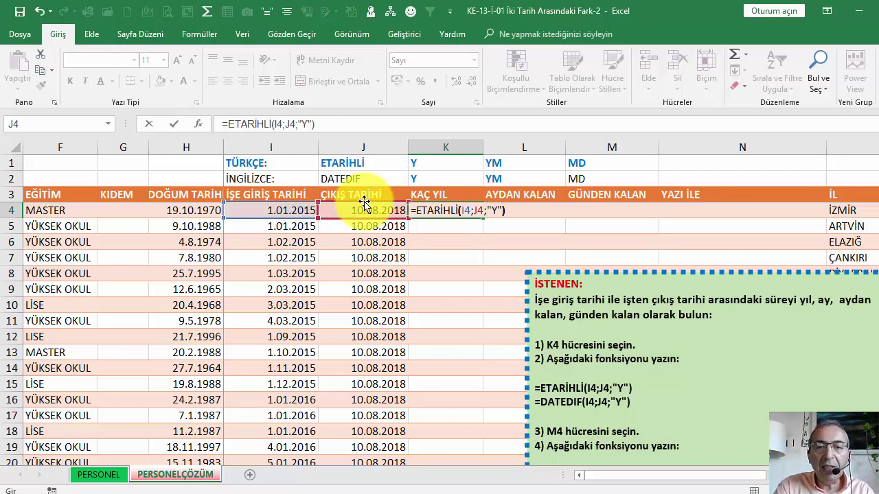
key(Return)
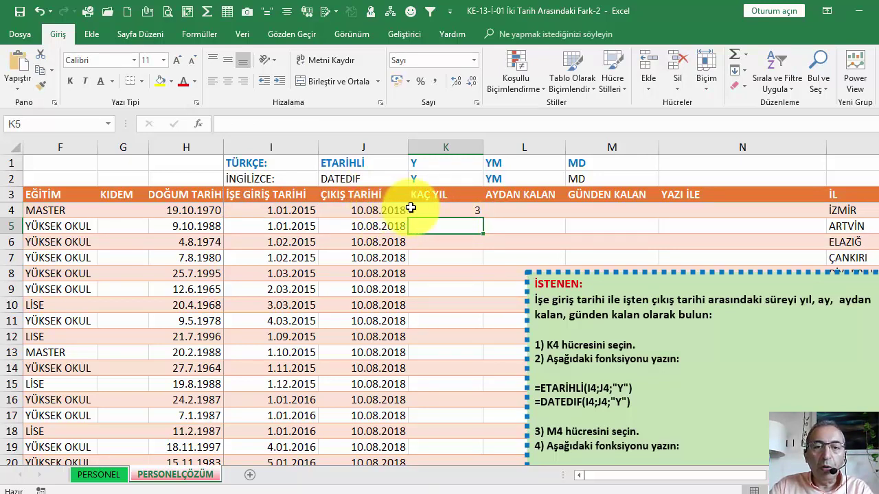
Review the K4 formula and the hire and exit dates in I4 and J4
click(441, 212)
click(534, 209)
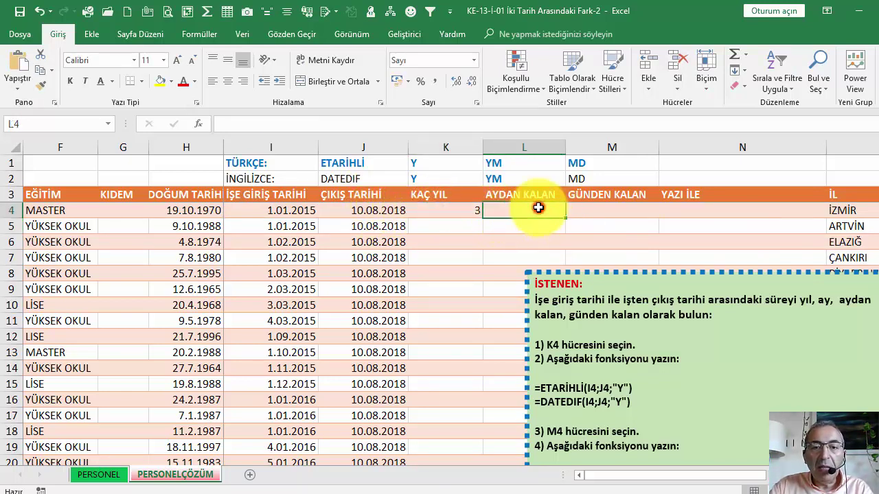
click(307, 215)
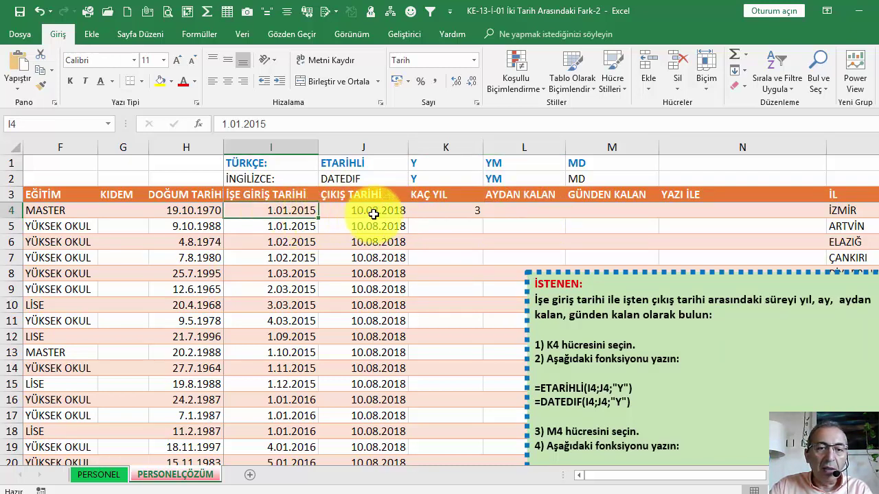
click(357, 213)
click(514, 213)
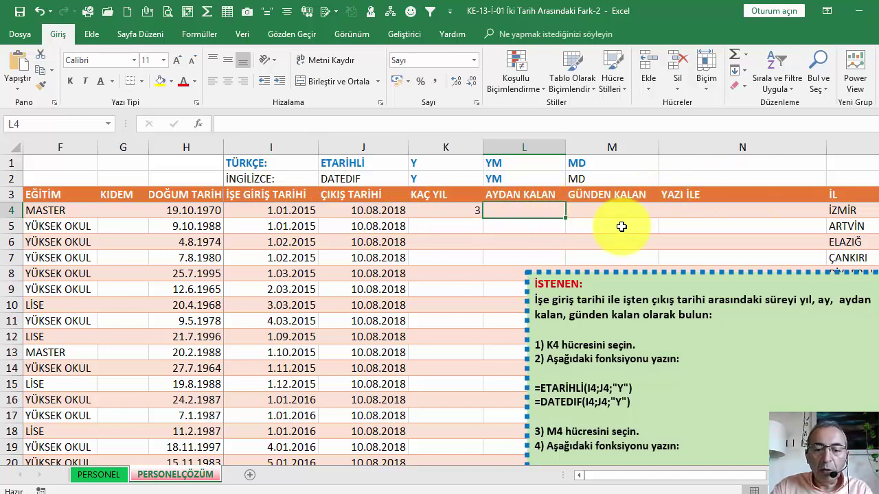
Enter =ETARİHLİ(I4;J4;"YM") in L4 for the 7 remaining months
text(=ETA)
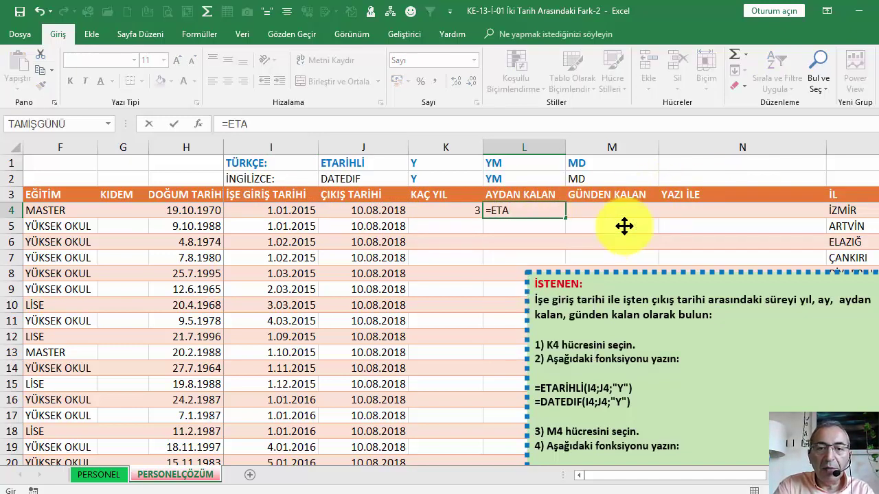
text(RİHLİ()
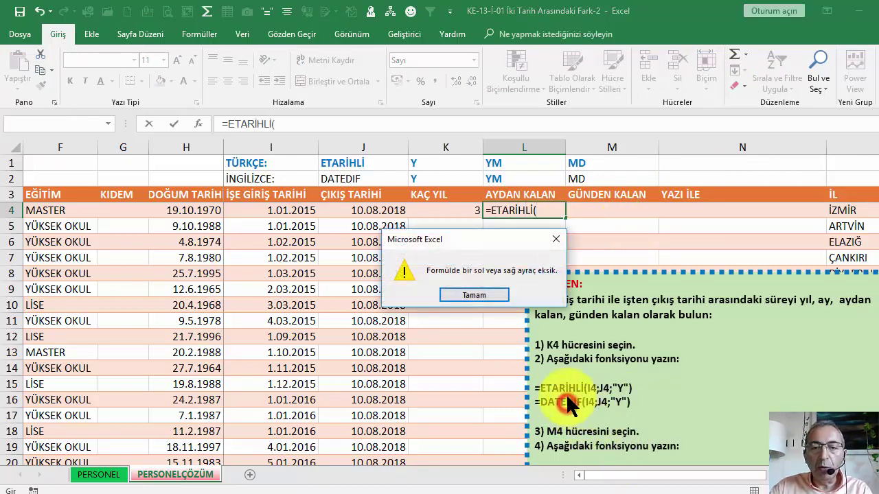
click(508, 297)
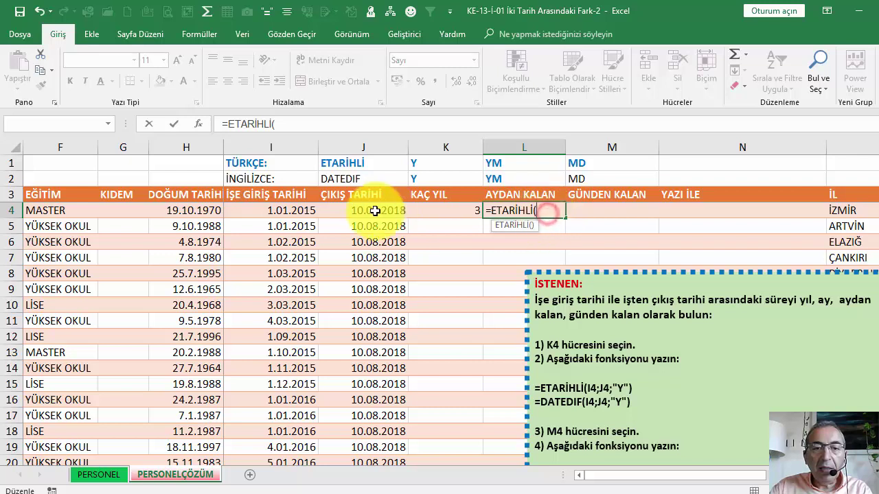
click(308, 212)
text(;)
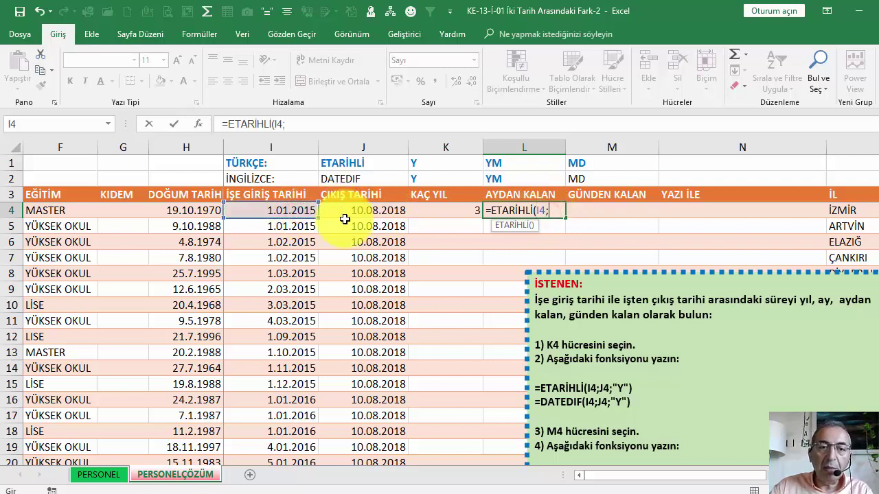
click(391, 210)
text(;)
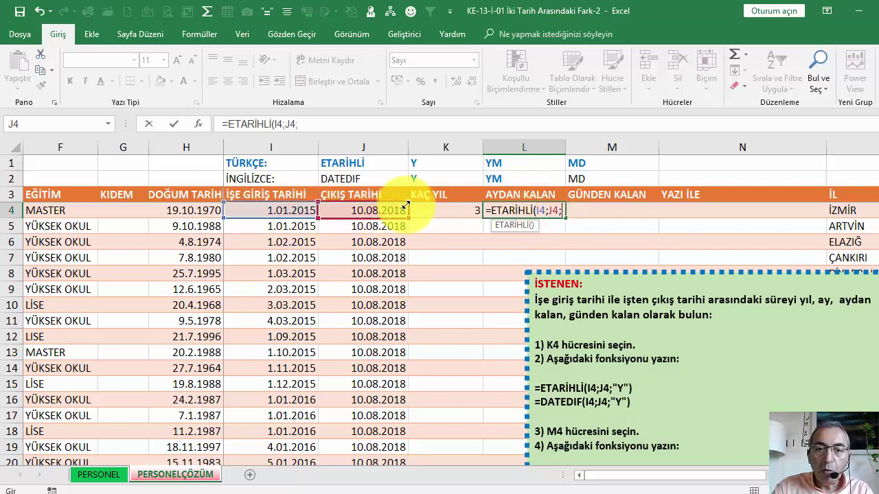
text("YM)
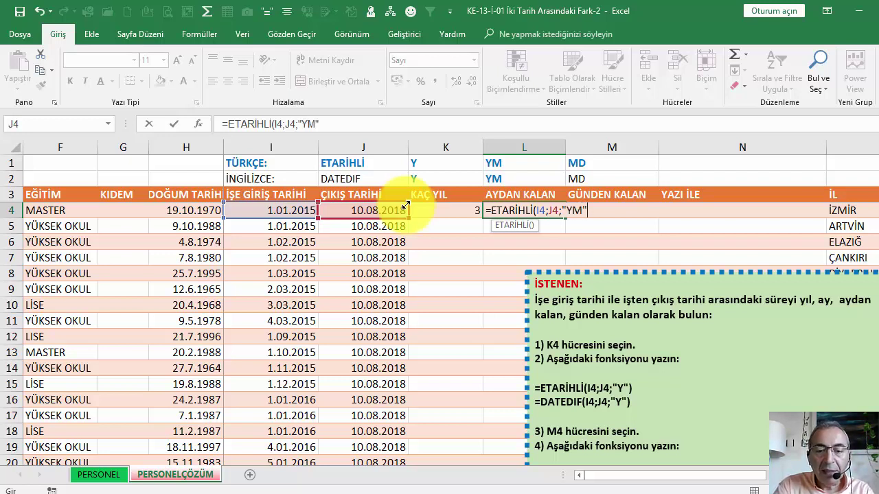
key(Return)
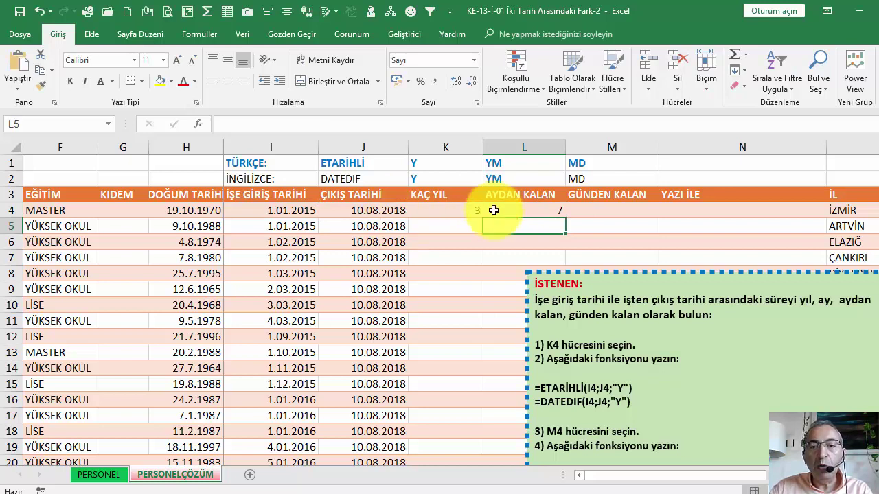
Review the L4 months formula and the I4 hire date before moving to M4
click(596, 208)
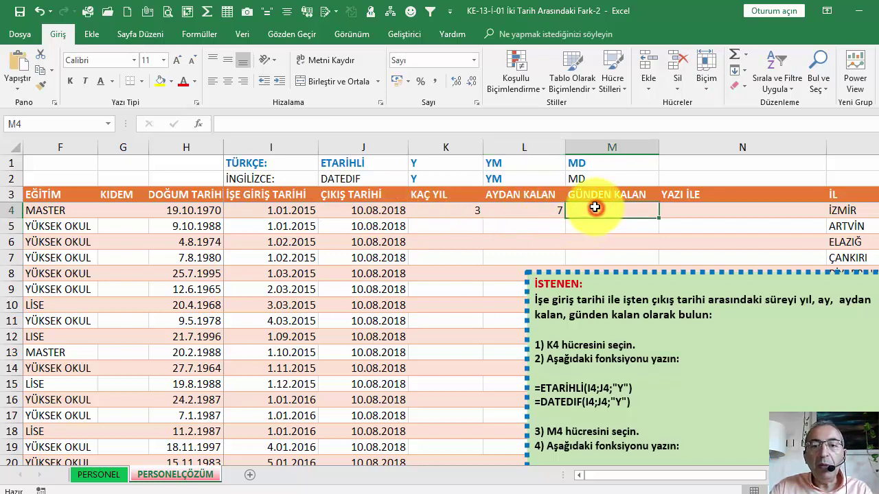
click(546, 210)
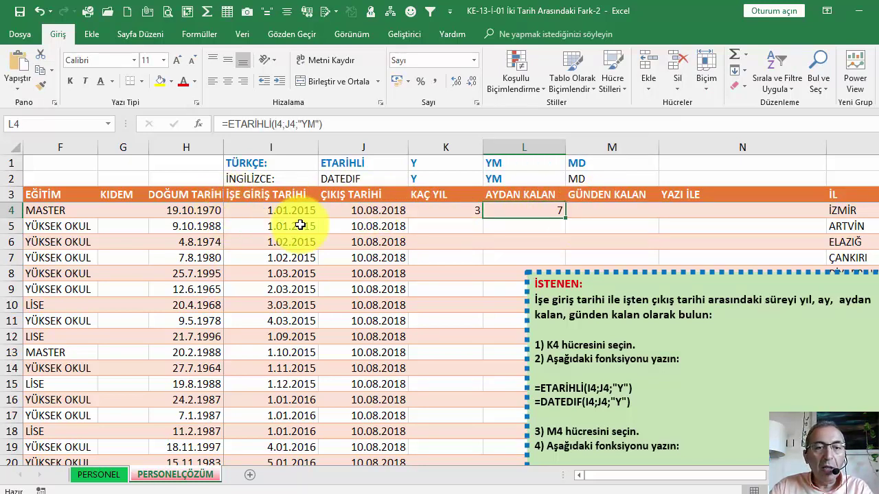
click(273, 211)
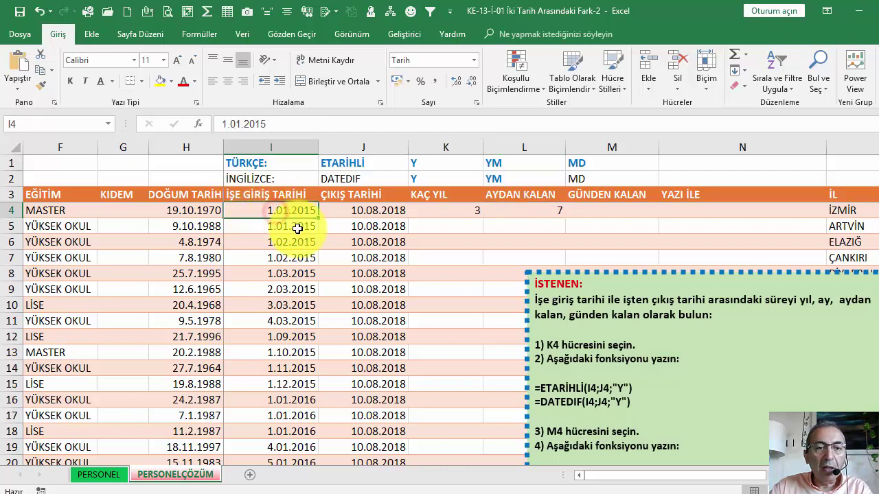
click(598, 214)
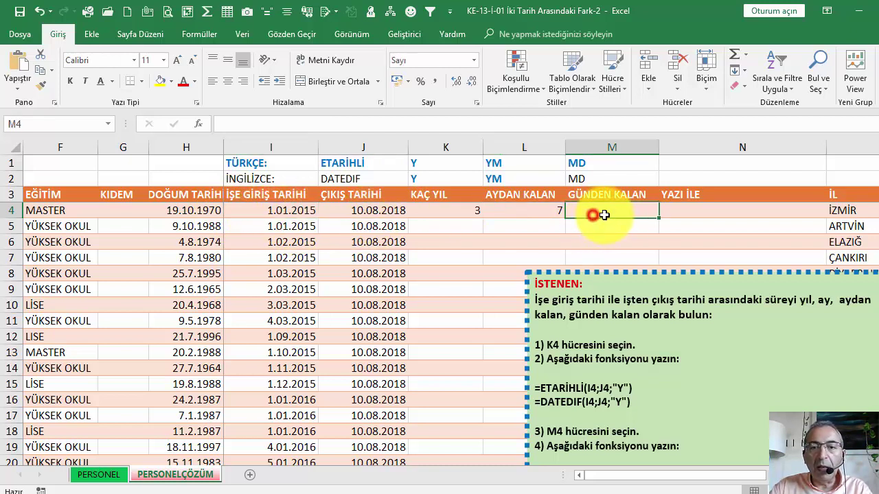
Enter =ETARİHLİ(I4;J4;"MD") in M4, returning 9 remaining days
text(=ET)
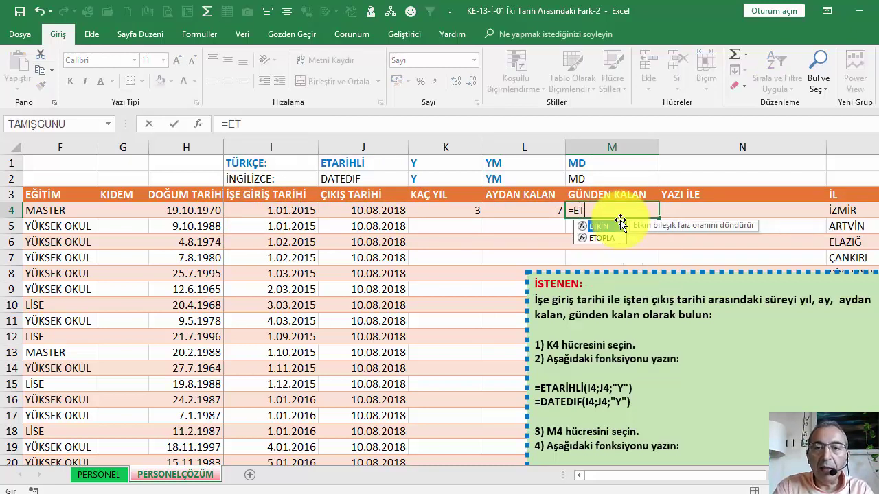
text(ARİH)
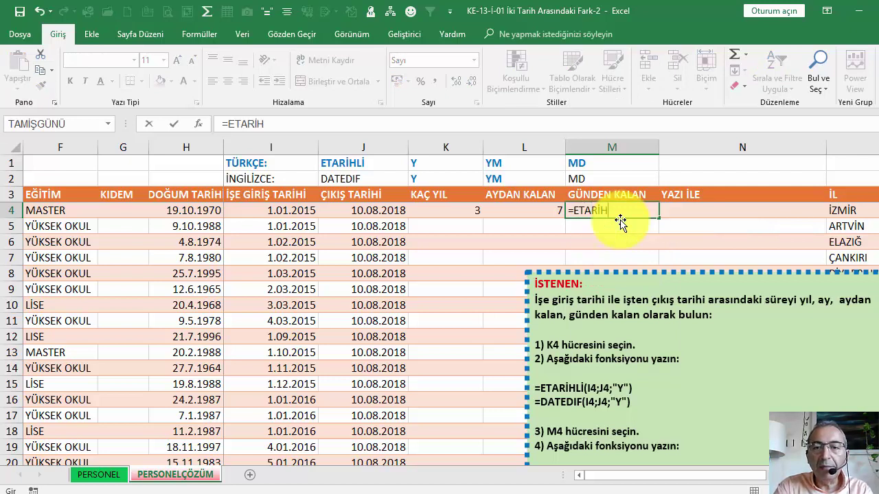
text(Lİ()
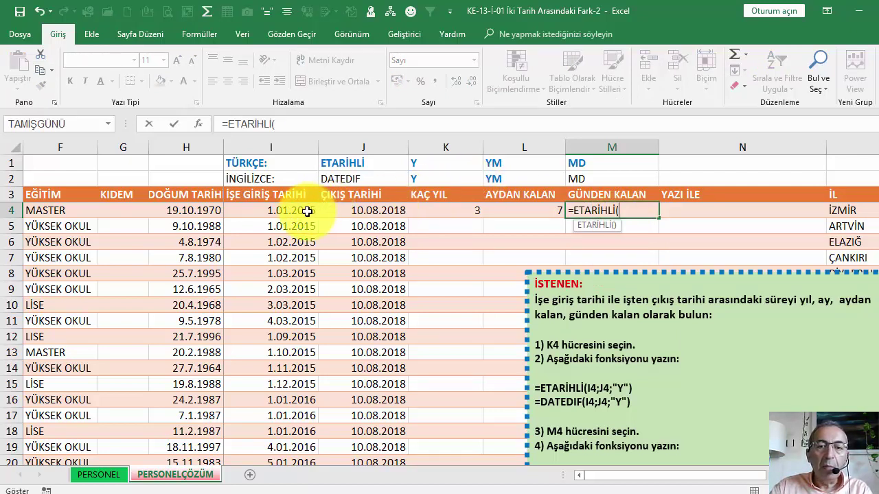
click(302, 211)
text(;)
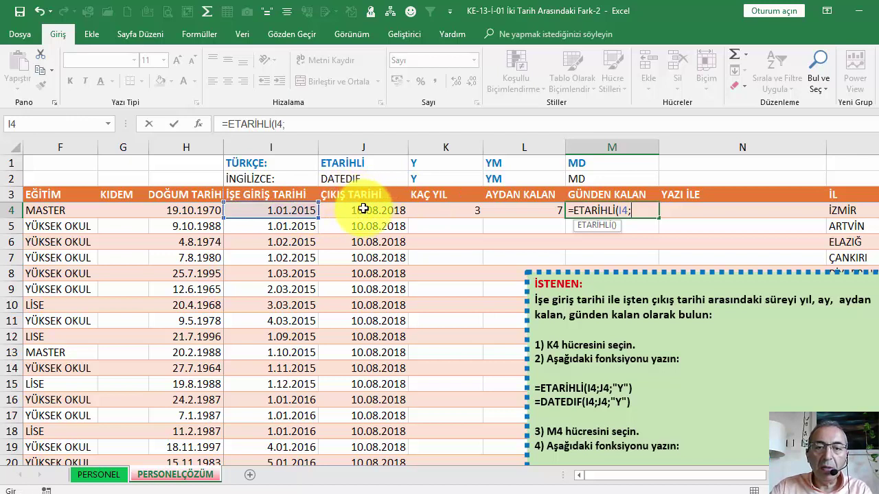
click(384, 209)
text(;"M)
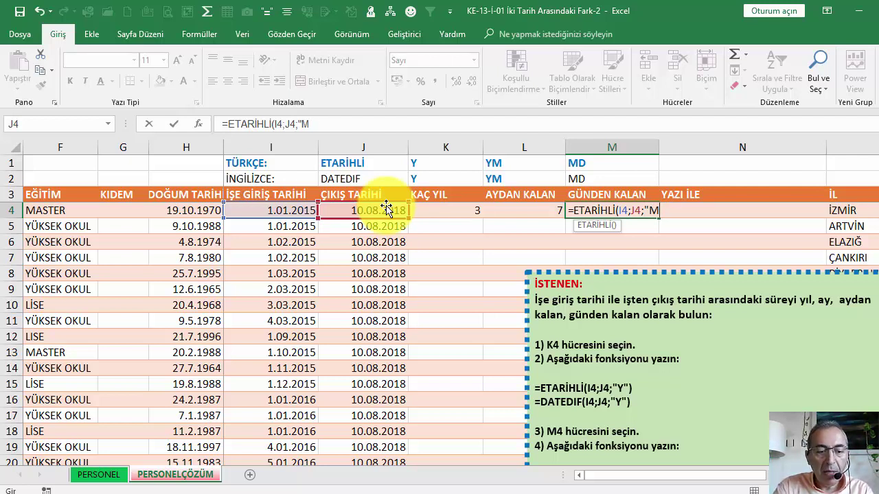
text())
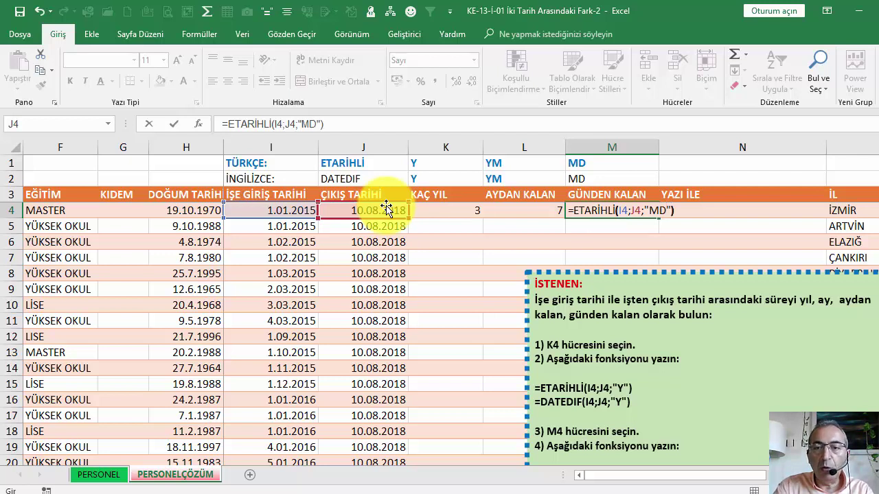
key(Return)
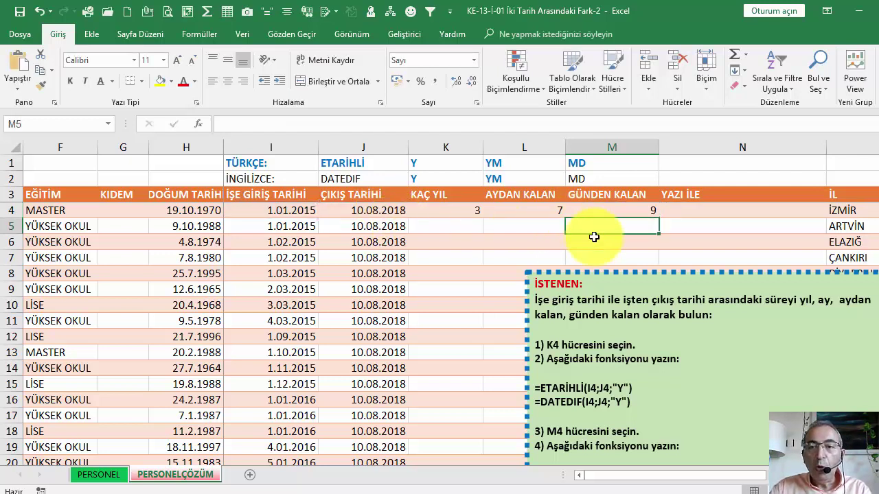
Fill the K4 years formula down column K without formatting
click(457, 206)
double_click(483, 218)
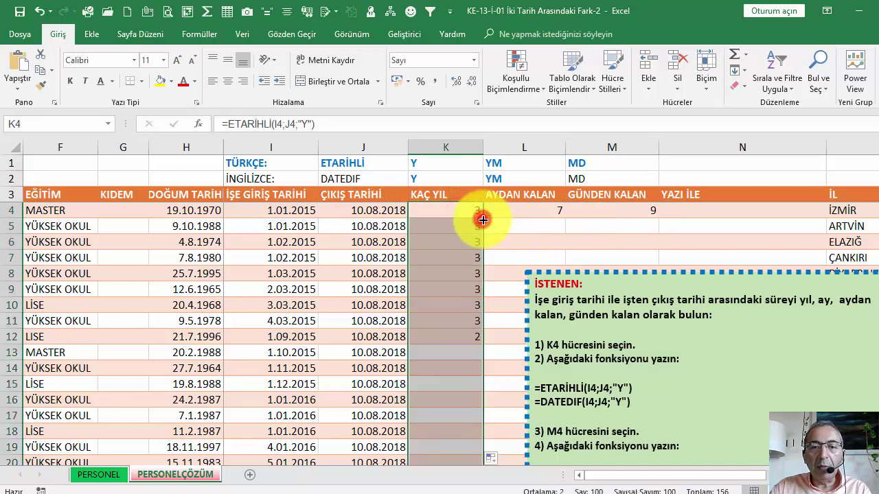
click(516, 209)
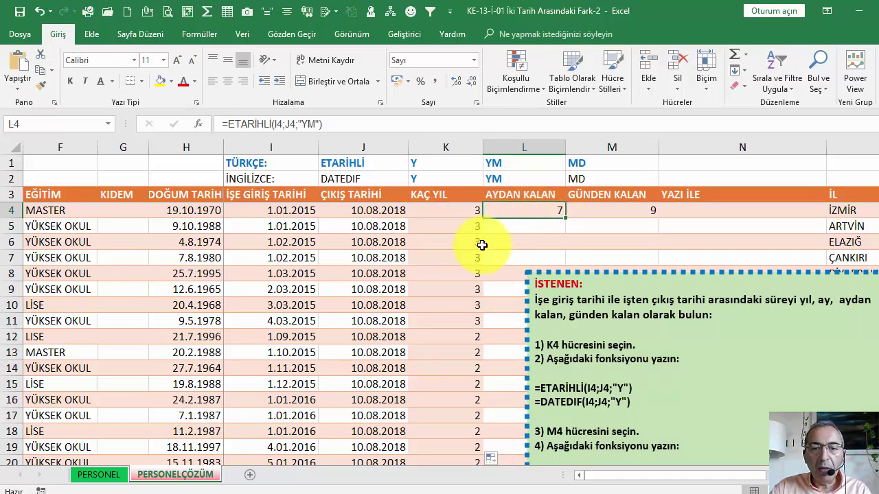
click(493, 457)
click(531, 427)
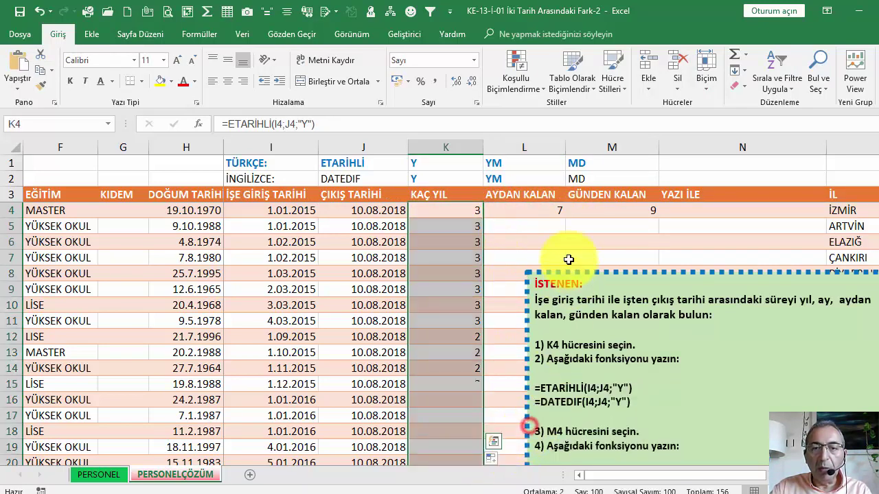
Fill the L4 months formula down column L without formatting
click(543, 206)
double_click(564, 218)
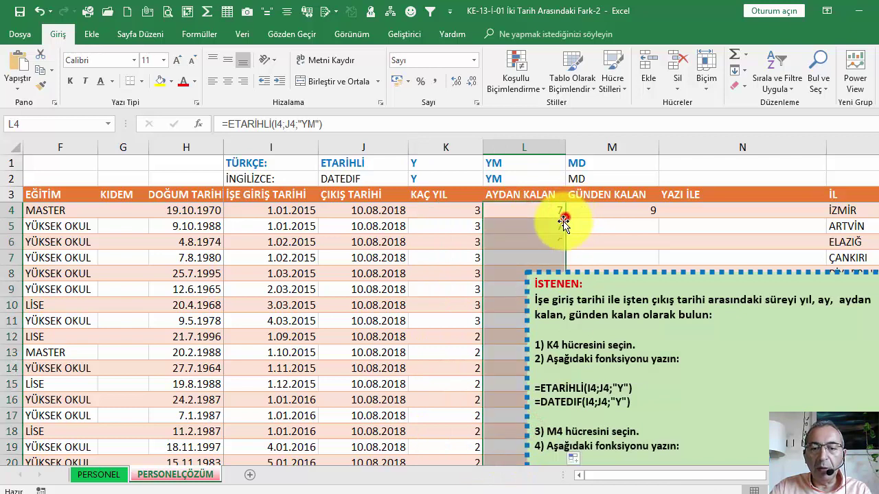
click(575, 457)
click(609, 425)
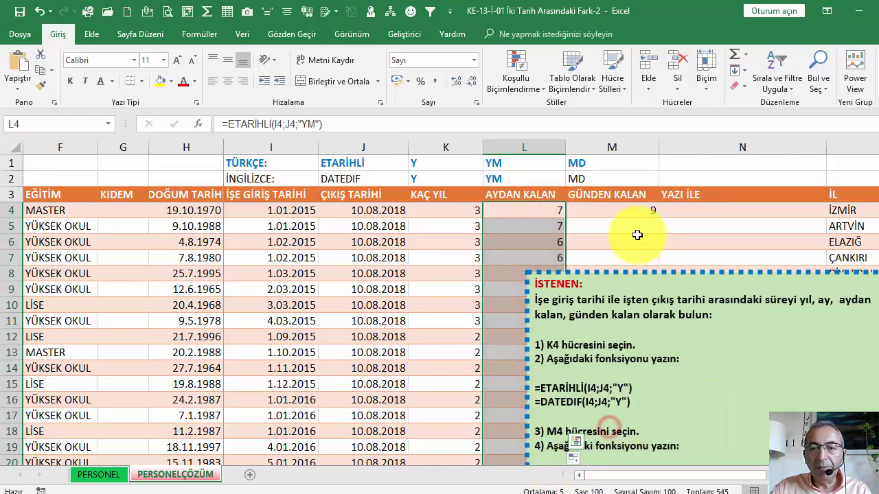
Fill the M4 days formula down column M without formatting
click(634, 208)
double_click(658, 219)
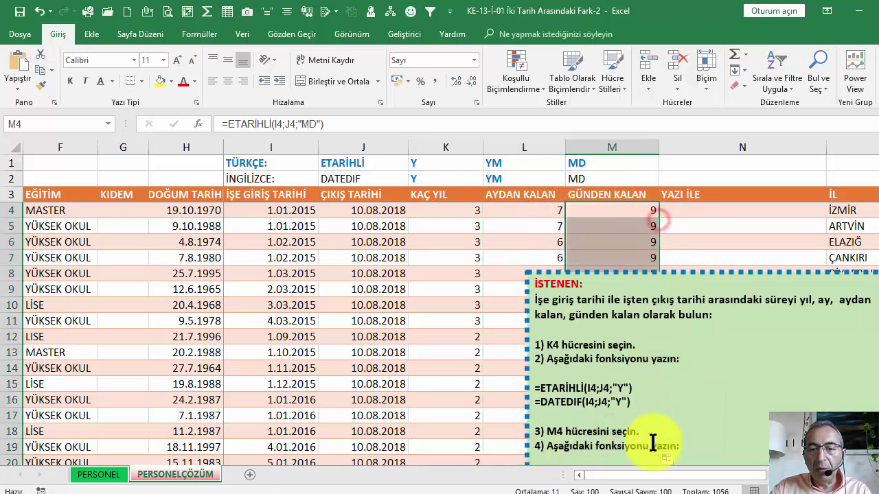
click(669, 456)
click(707, 426)
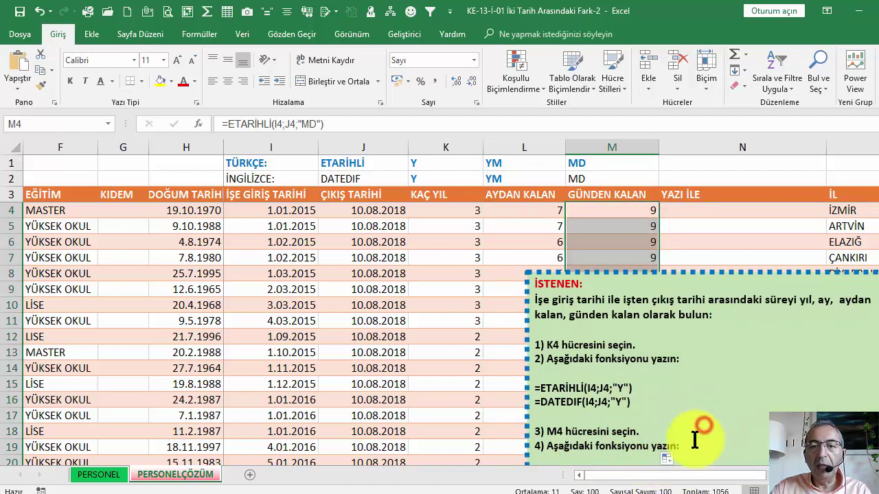
click(695, 212)
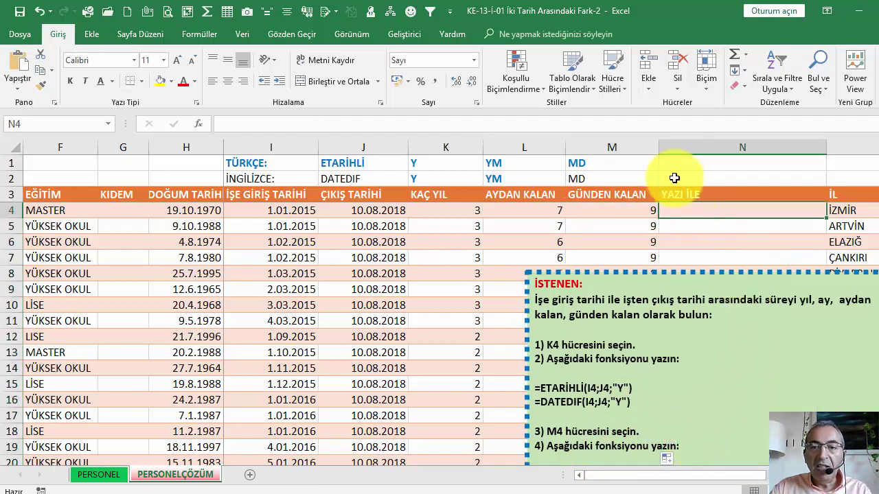
scroll(627, 369, down, 4)
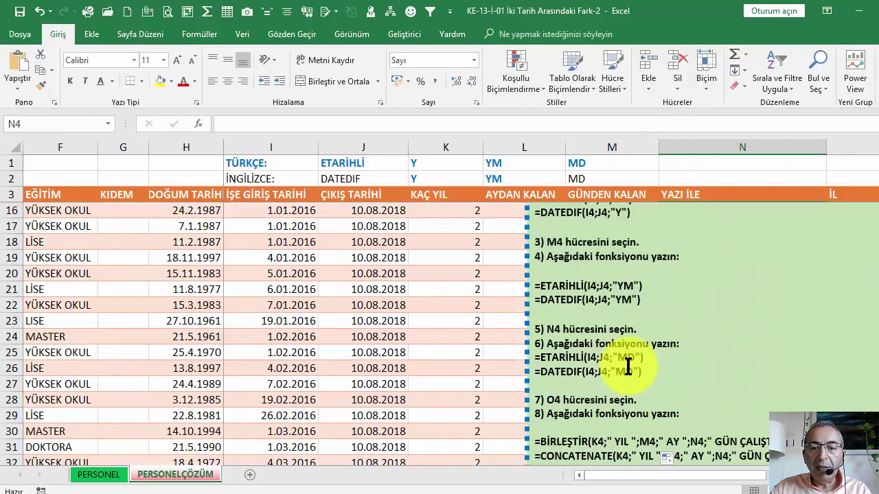
scroll(627, 370, down, 2)
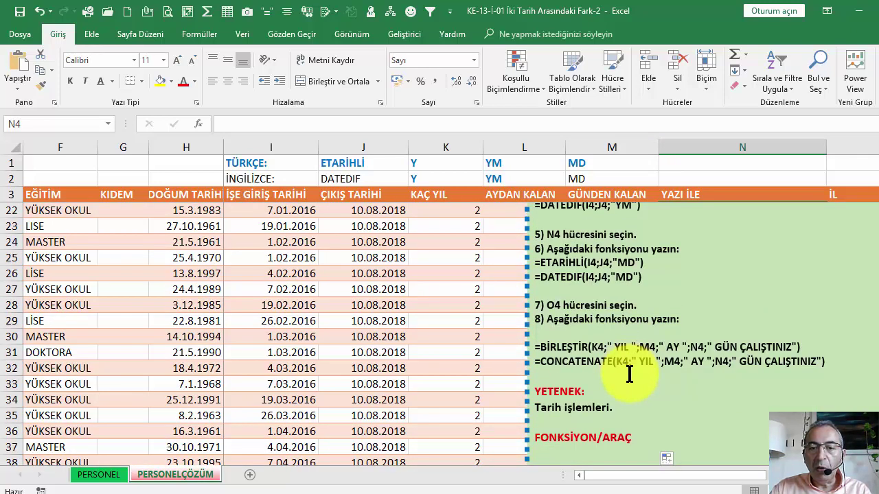
scroll(628, 371, up, 6)
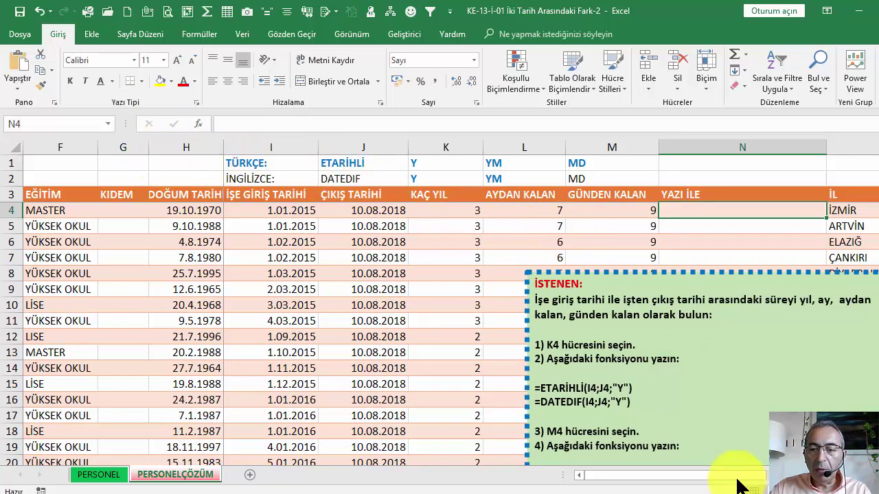
drag(731, 477, 753, 481)
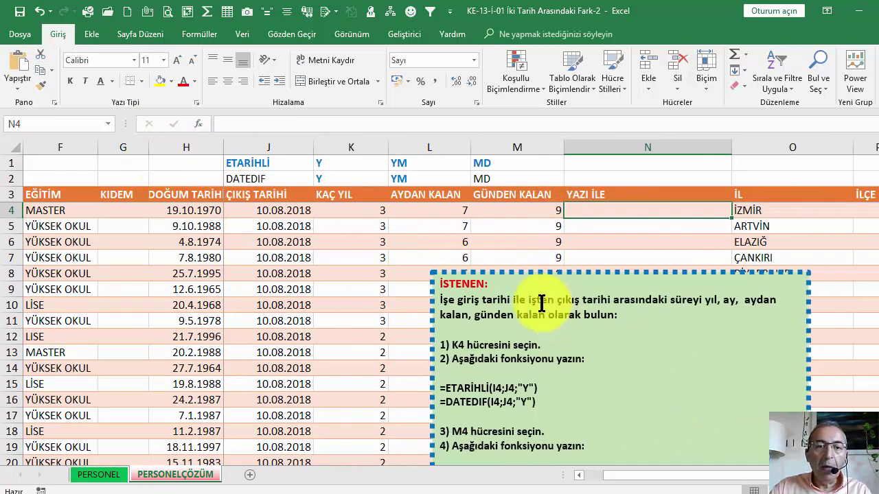
Insert BİRLEŞTİR into N4 from the Insert Function list's Tümü category
click(199, 123)
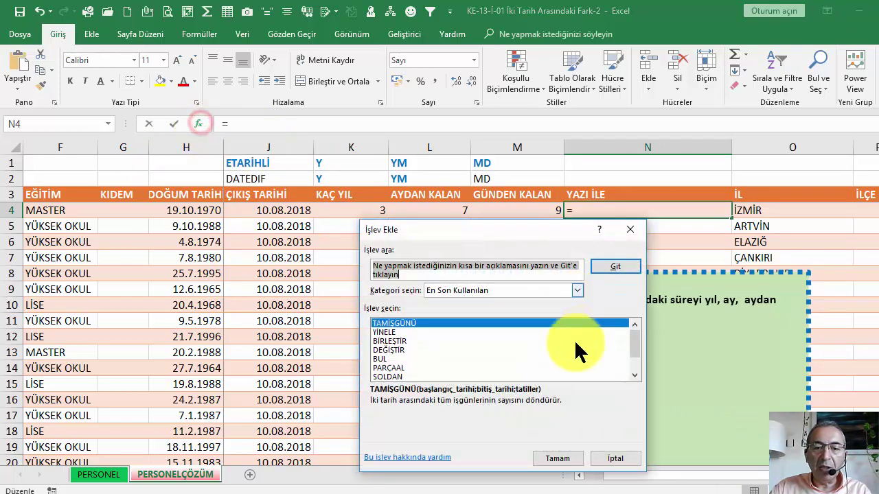
click(515, 290)
click(453, 311)
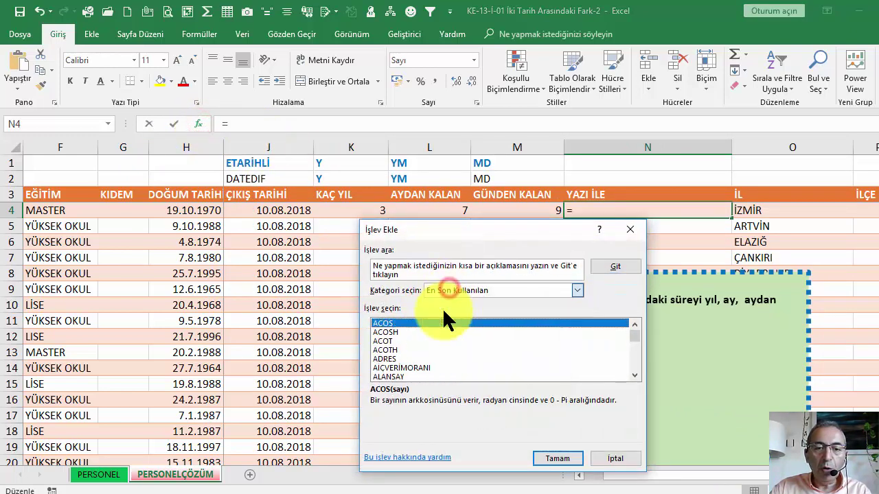
click(415, 357)
key(Down)
key(Down)
key(Down)
key(Down)
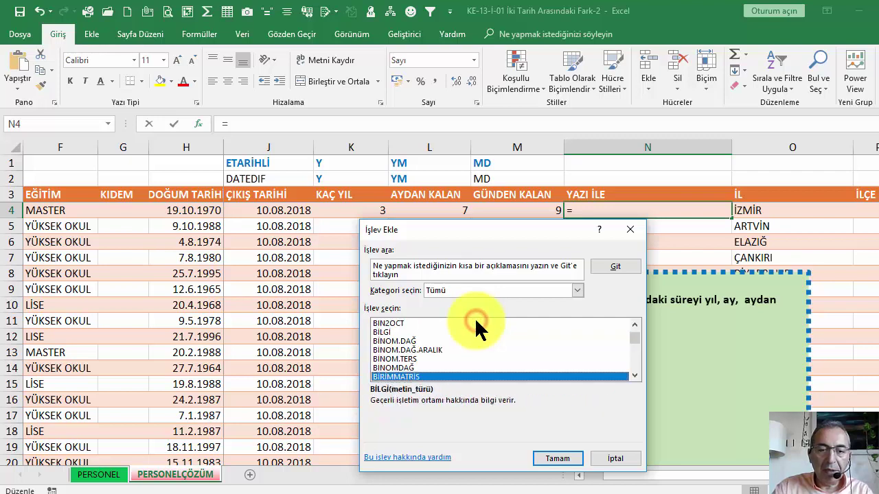
click(634, 375)
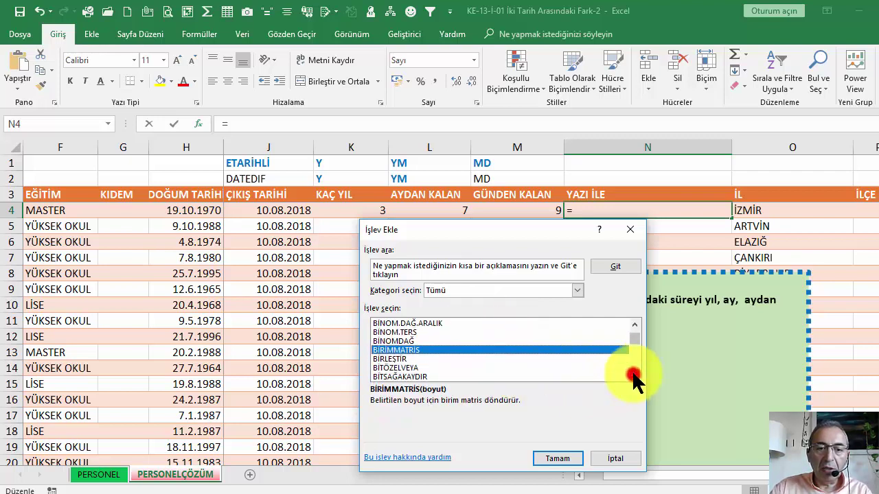
click(634, 376)
click(395, 358)
click(556, 458)
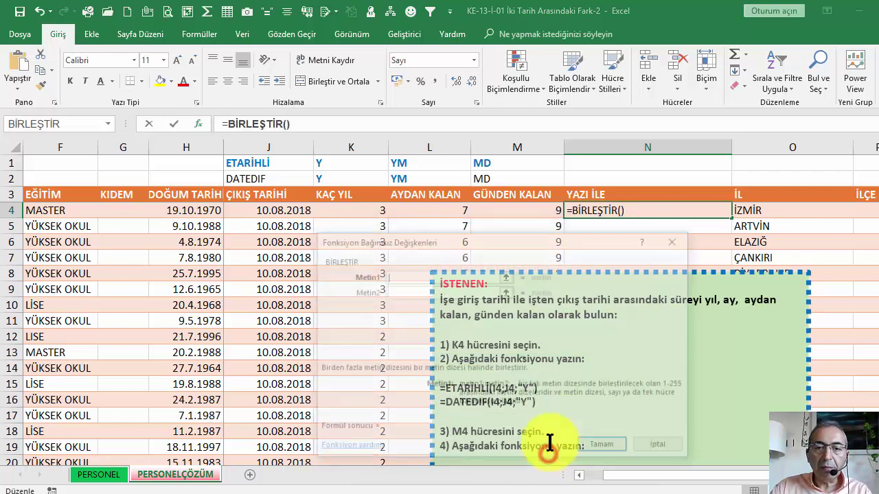
Add K4, ' YIL', L4 and 'AY' as the first BİRLEŞTİR arguments
drag(489, 240, 480, 305)
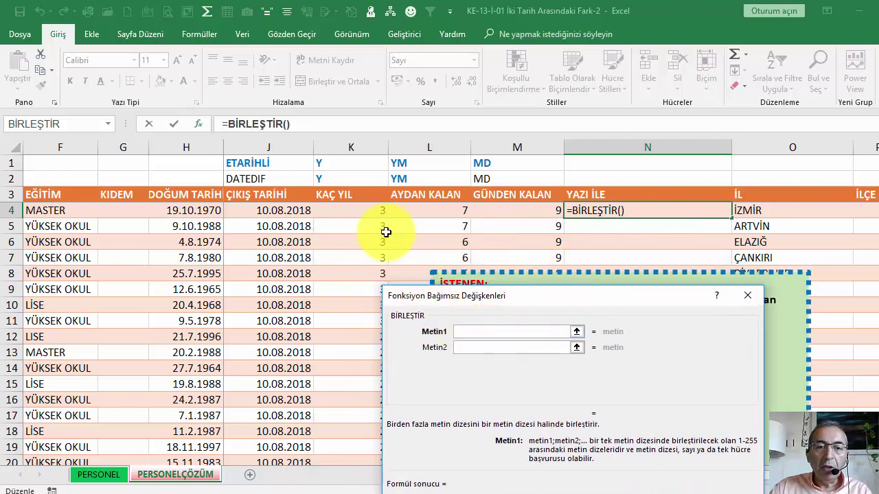
click(473, 349)
text(YIL)
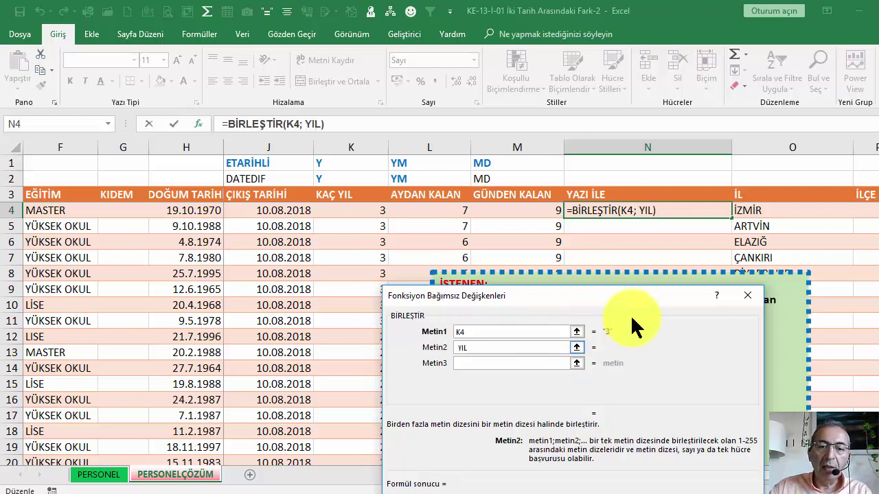
click(477, 363)
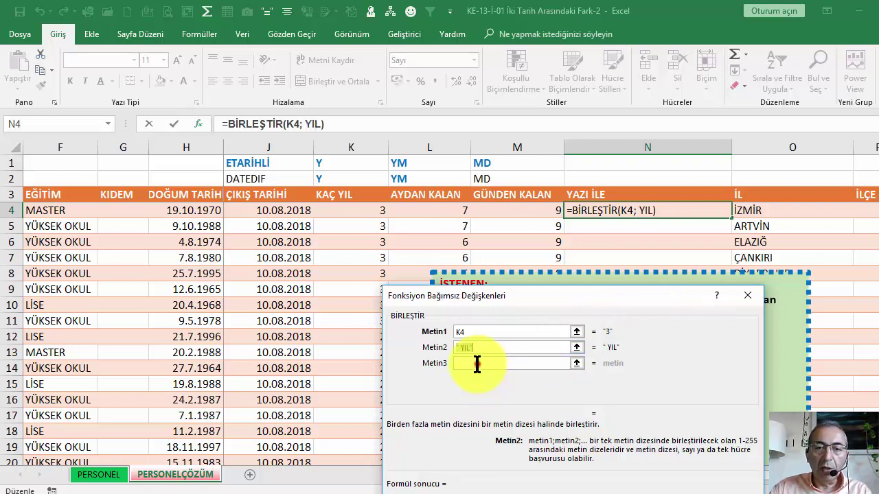
click(437, 210)
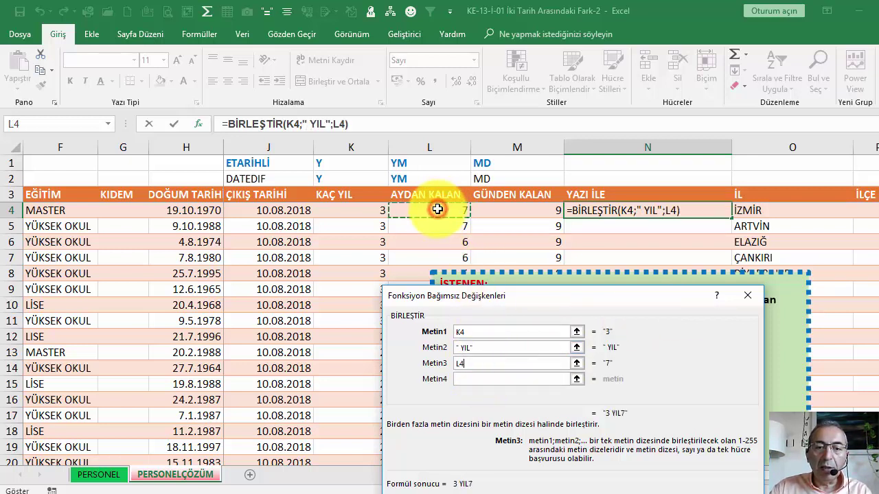
click(459, 378)
text(AY)
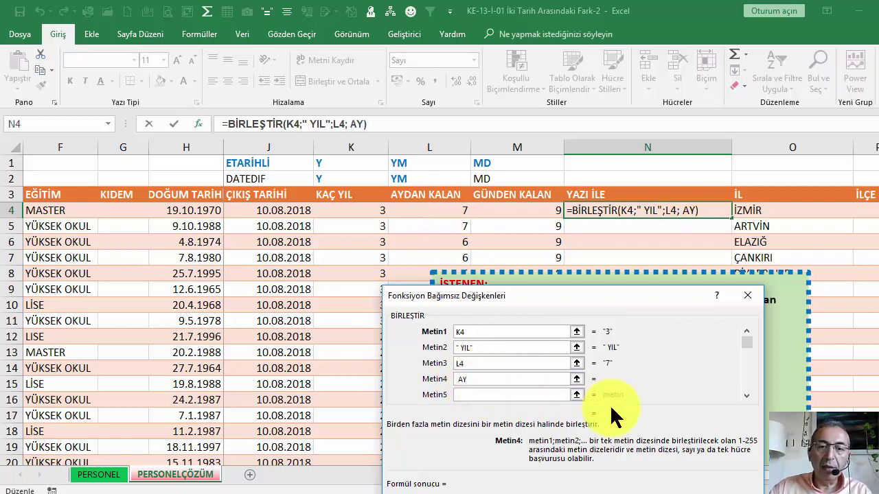
click(481, 395)
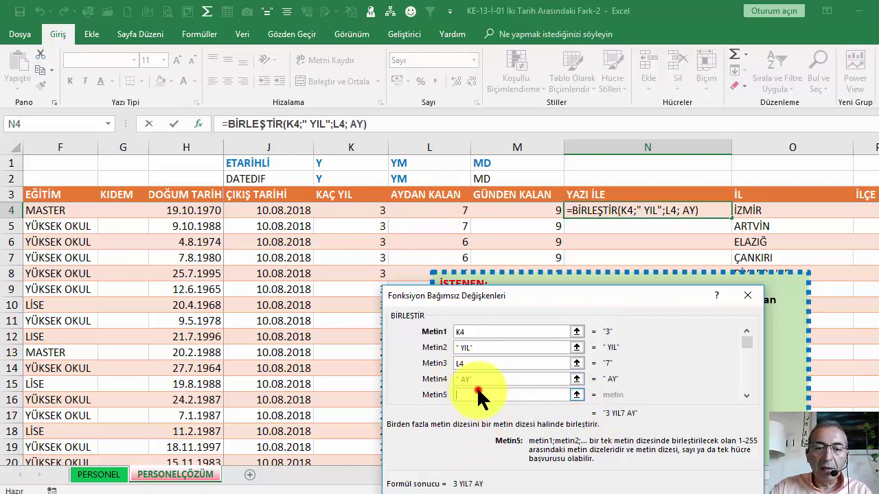
Add M4 and ' GÜN ÇALIŞTINIZ.' as the last arguments and confirm the formula
click(543, 211)
click(747, 395)
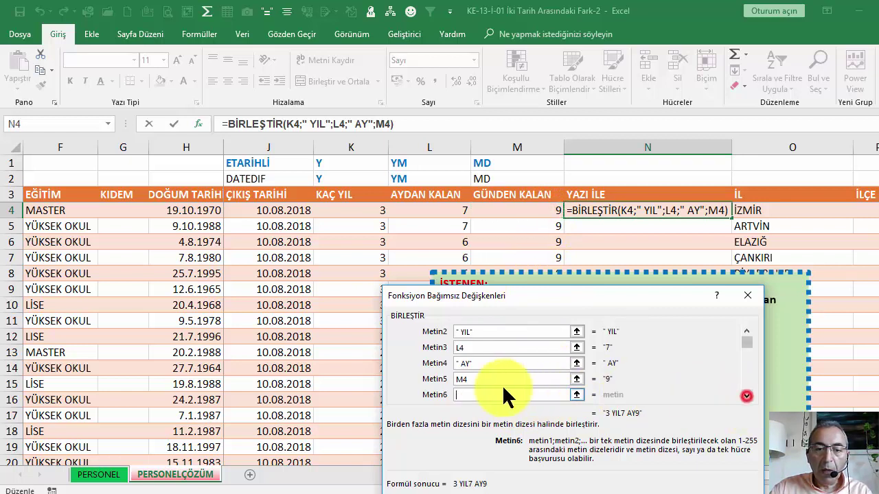
click(468, 392)
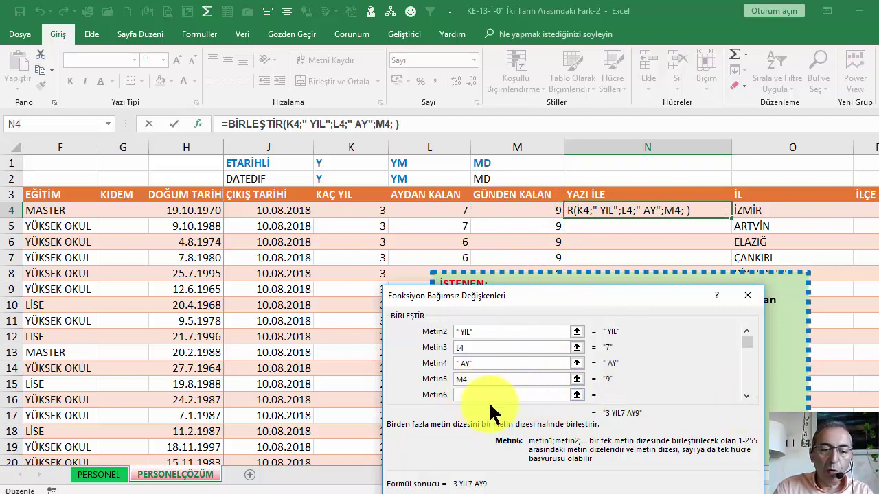
text(GÜN ÇAL)
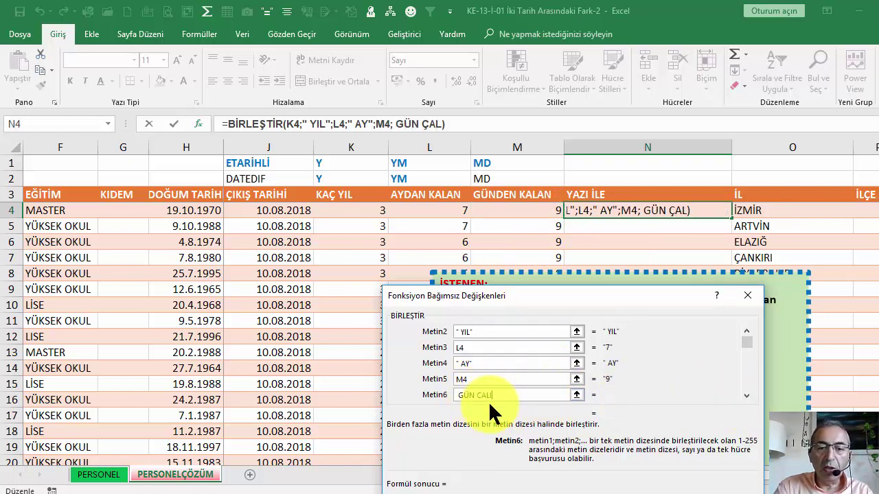
text(IŞTI)
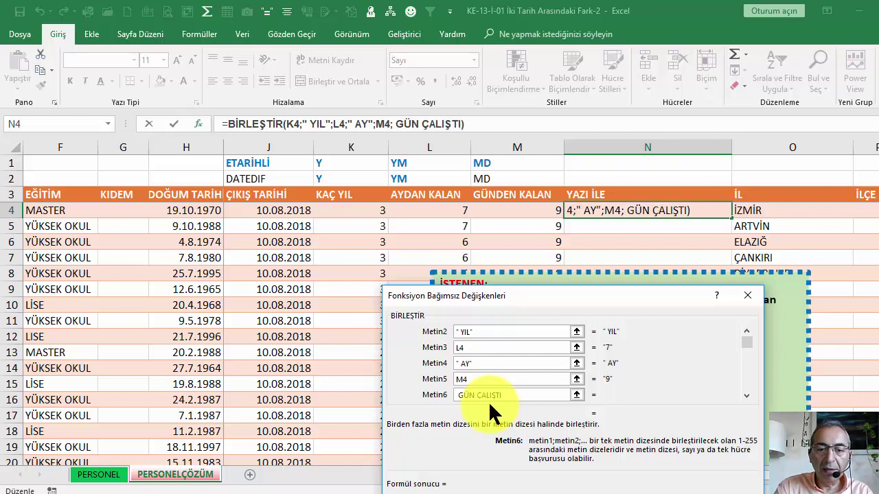
text(NIZ.)
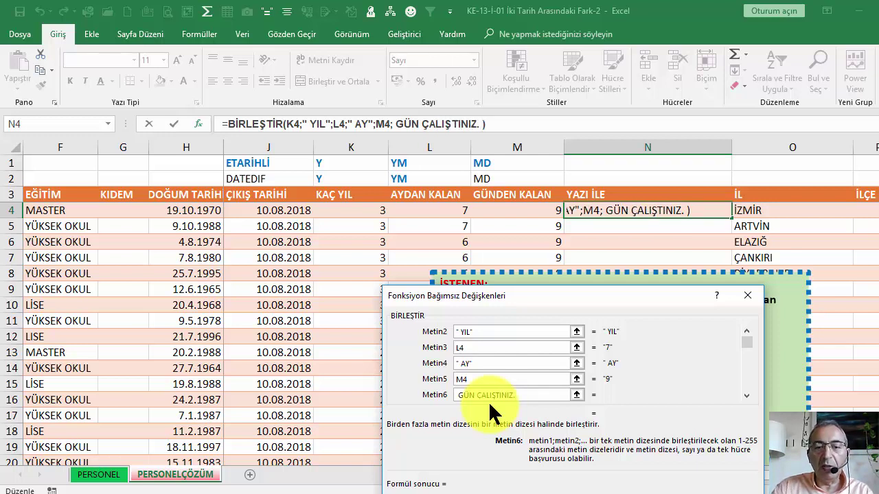
click(676, 484)
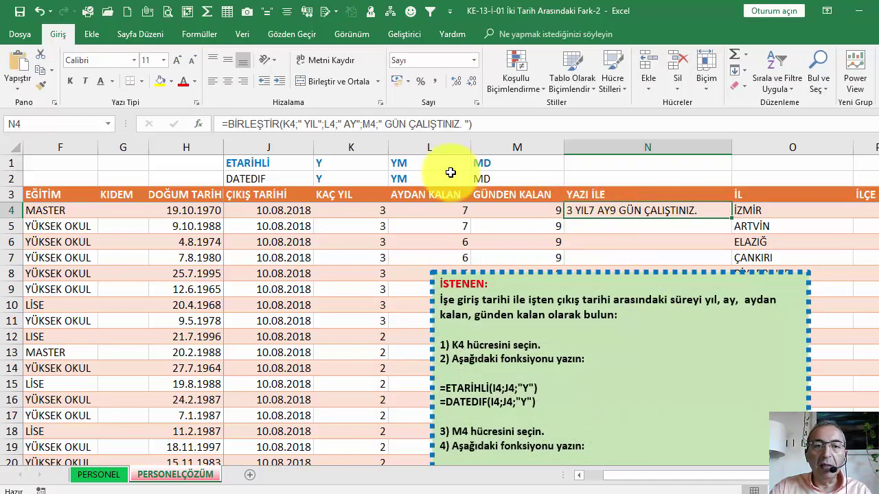
Add spaces after YIL and AY in the N4 sentence formula
click(317, 123)
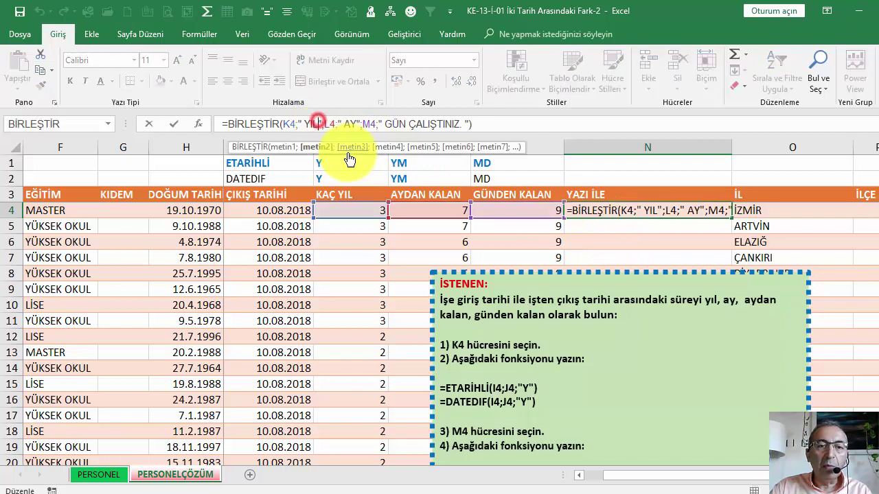
click(358, 124)
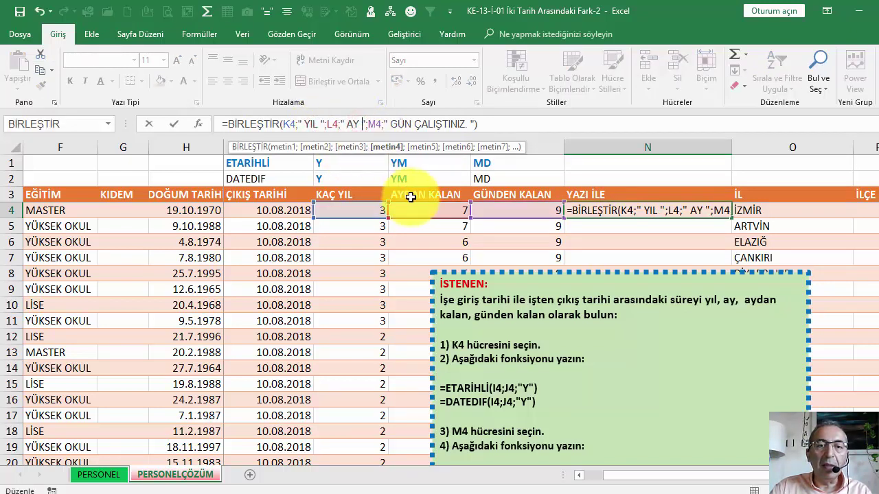
click(173, 124)
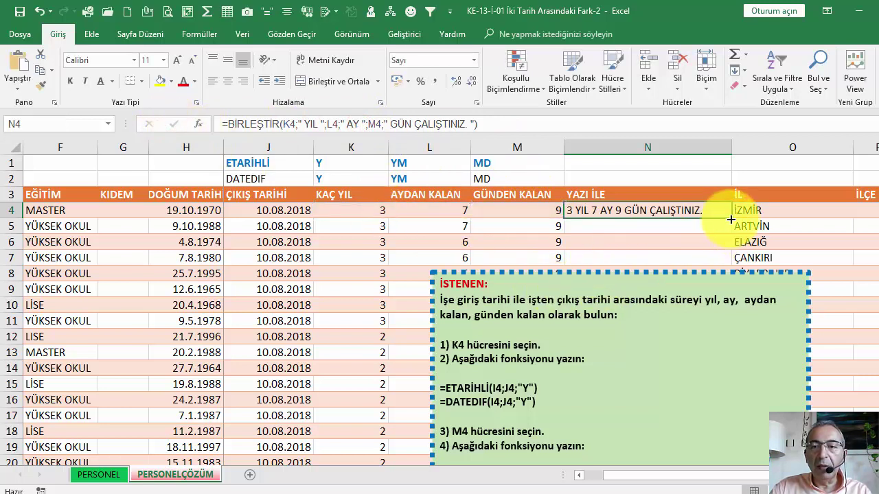
Fill the sentence formula down column N and move the instructions text box aside
double_click(731, 218)
click(740, 457)
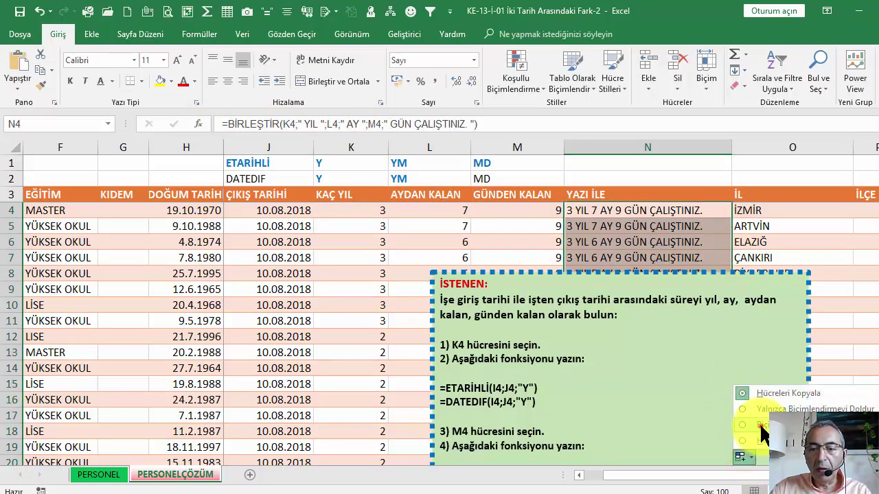
click(618, 238)
click(632, 272)
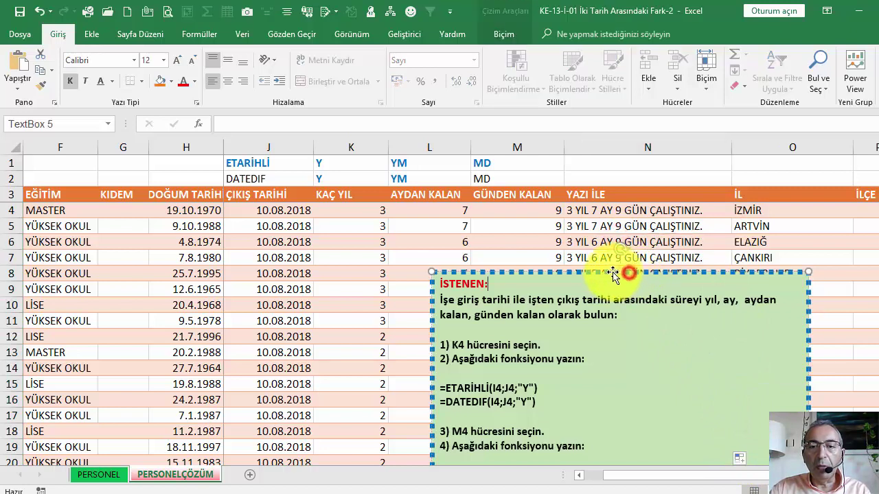
drag(606, 273, 639, 377)
click(618, 260)
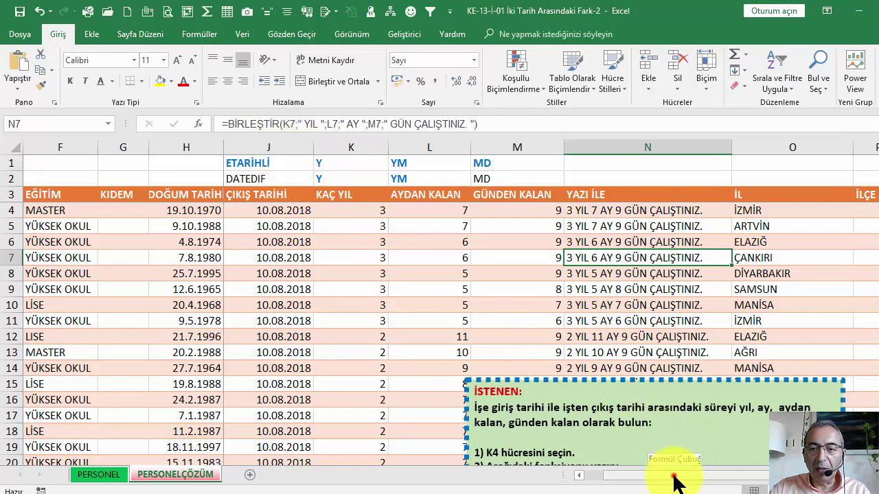
drag(679, 475, 657, 482)
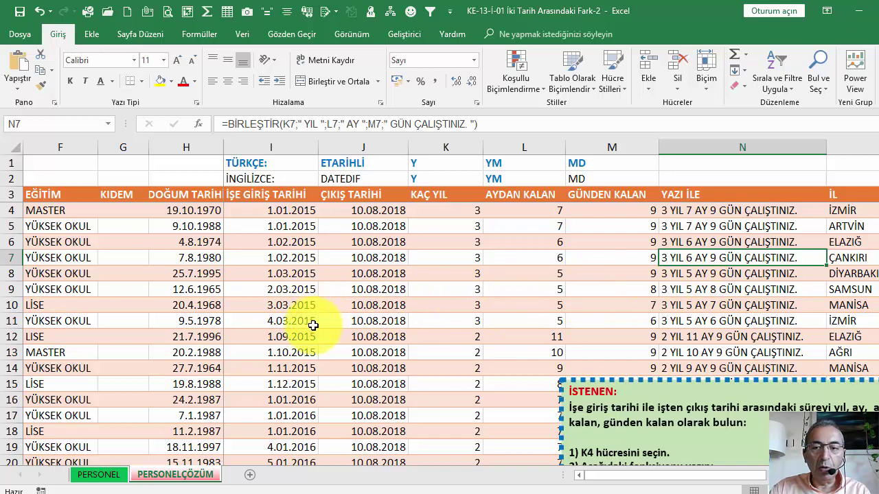
Check the row 12 sentence and drag the instructions box further down
click(700, 336)
scroll(707, 333, down, 1)
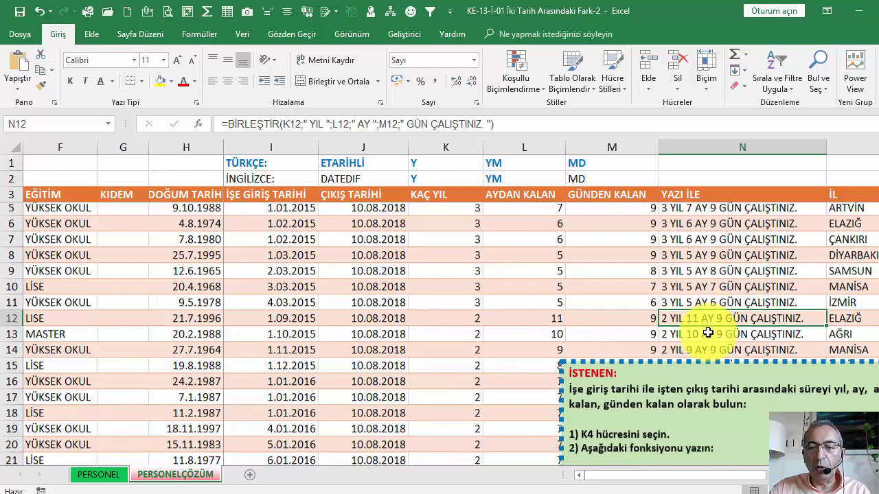
scroll(707, 333, down, 2)
scroll(647, 330, up, 2)
click(630, 334)
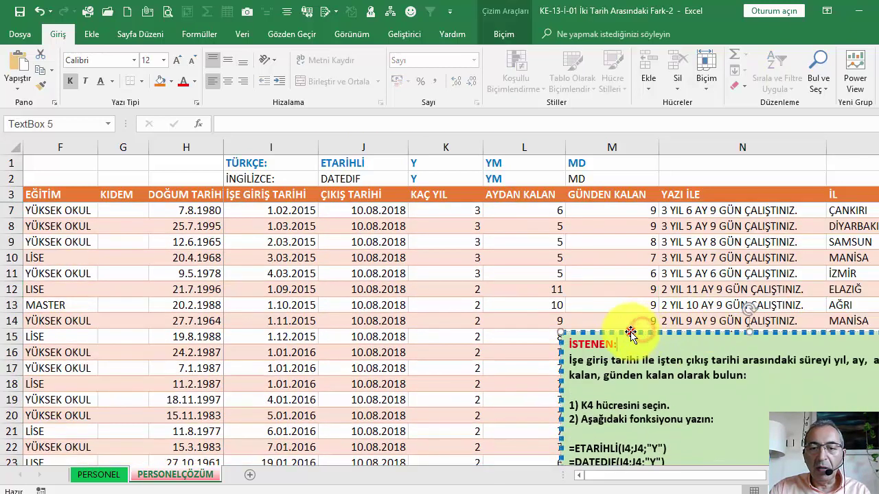
drag(630, 334, 585, 464)
Reposition the instructions box up and left, beside the results from row 7
scroll(663, 333, down, 3)
scroll(716, 330, down, 1)
scroll(715, 330, up, 1)
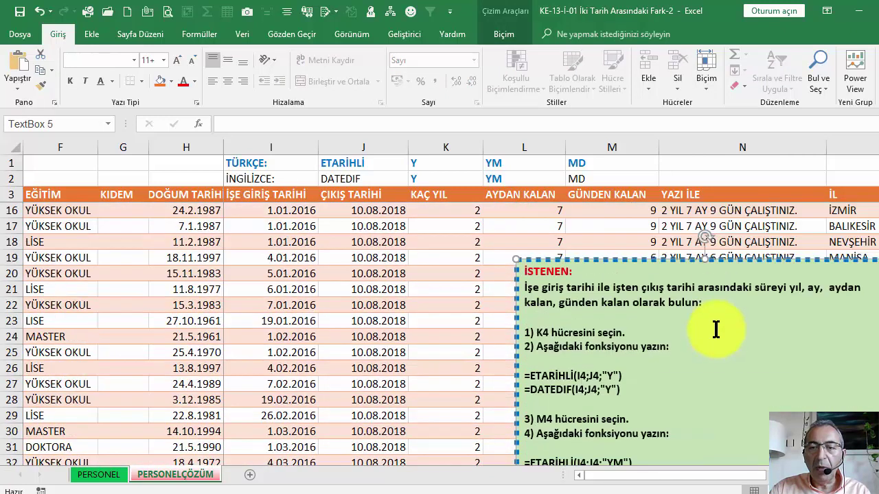
scroll(716, 330, up, 4)
click(725, 261)
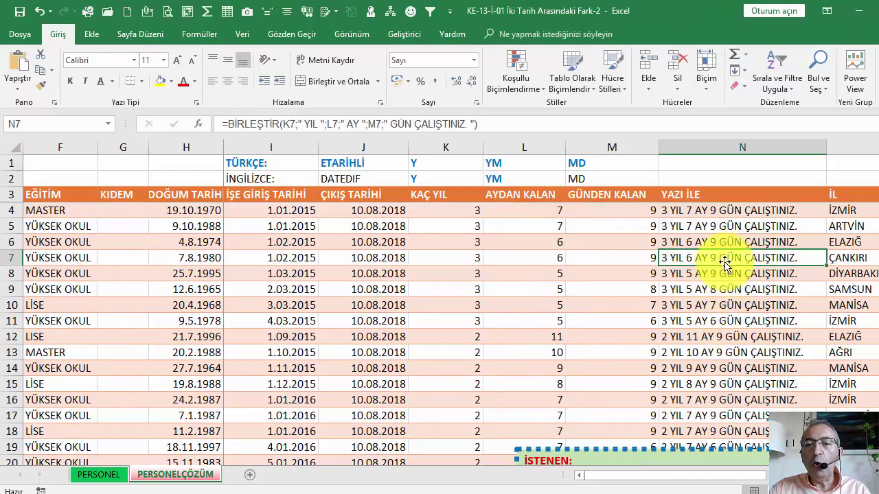
click(603, 450)
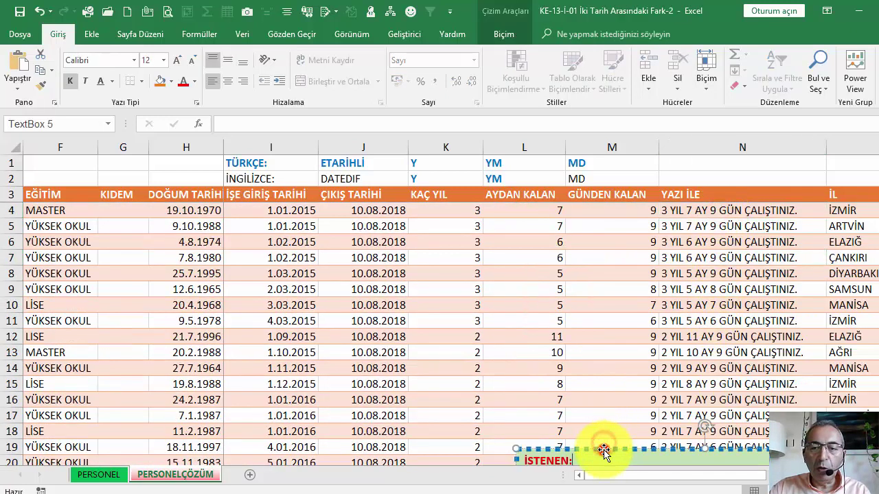
drag(603, 450, 557, 258)
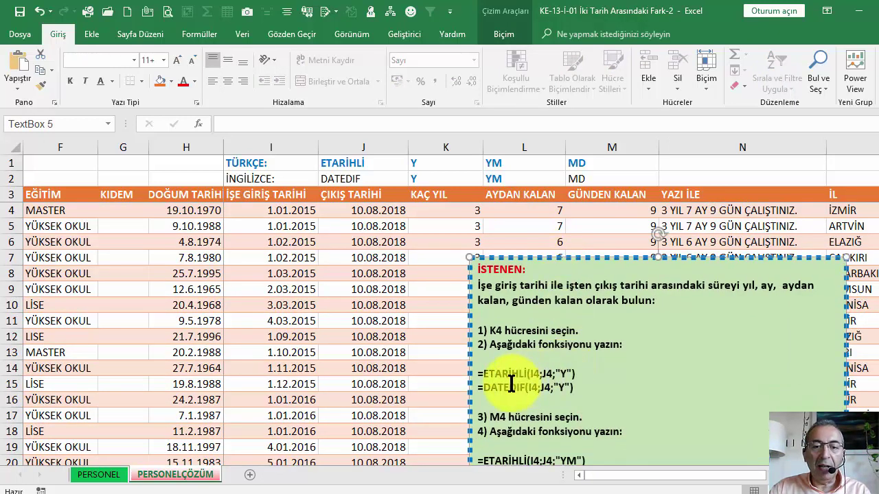
click(530, 215)
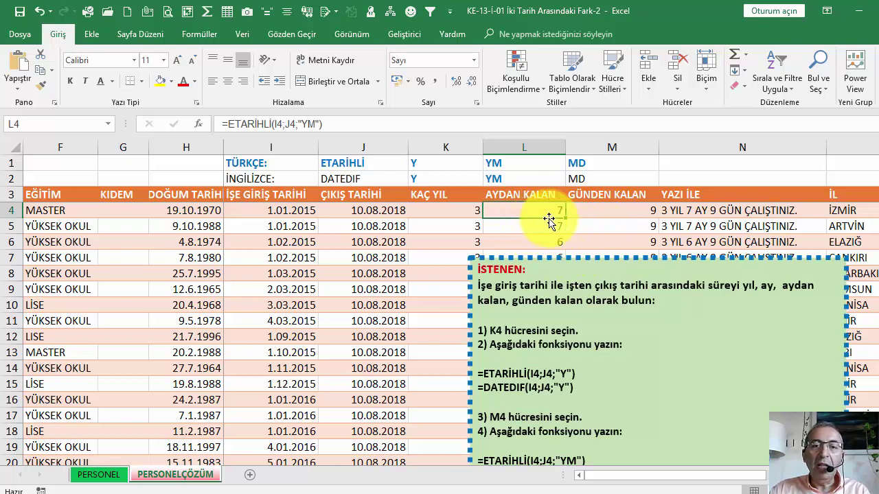
Drag the L/M and K/L header borders a few pixels right to widen columns L and K
drag(565, 152, 571, 147)
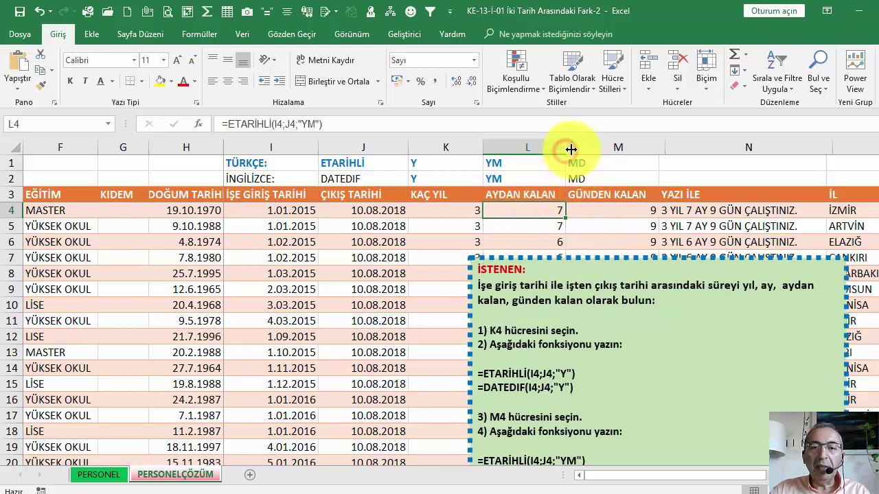
drag(486, 146, 492, 145)
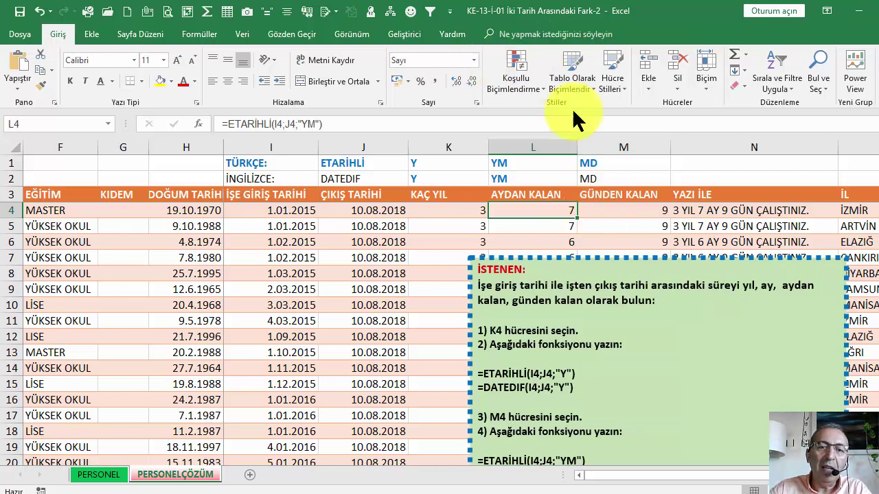
click(448, 210)
double_click(467, 210)
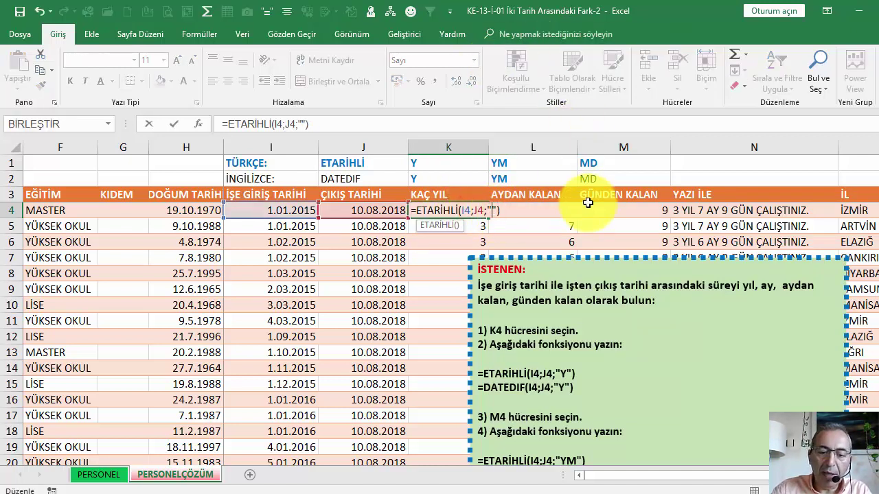
key(Return)
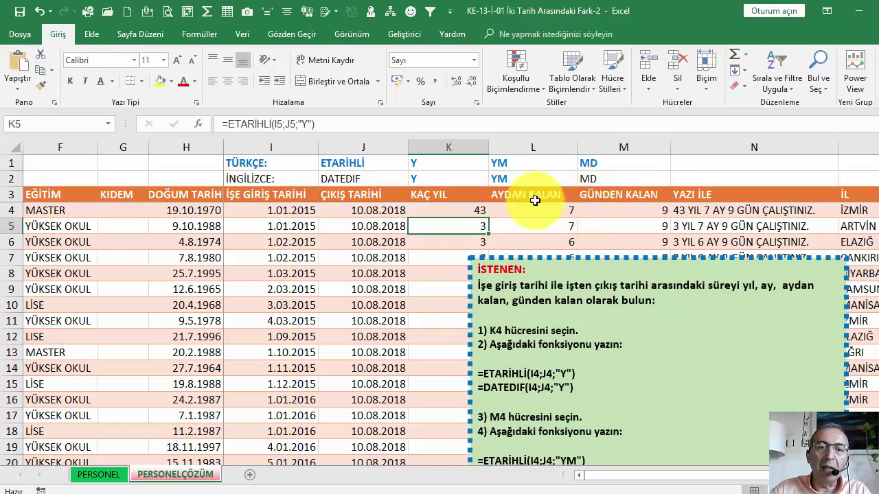
click(457, 213)
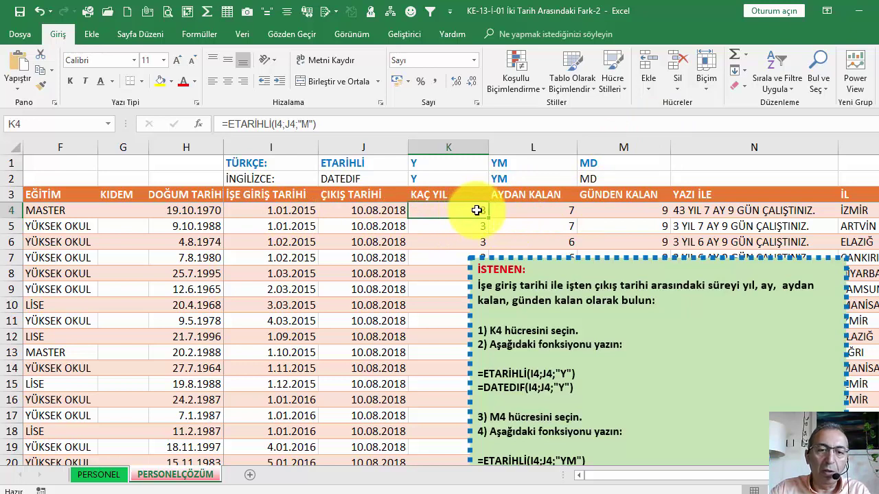
key(ctrl+z)
click(483, 223)
click(457, 211)
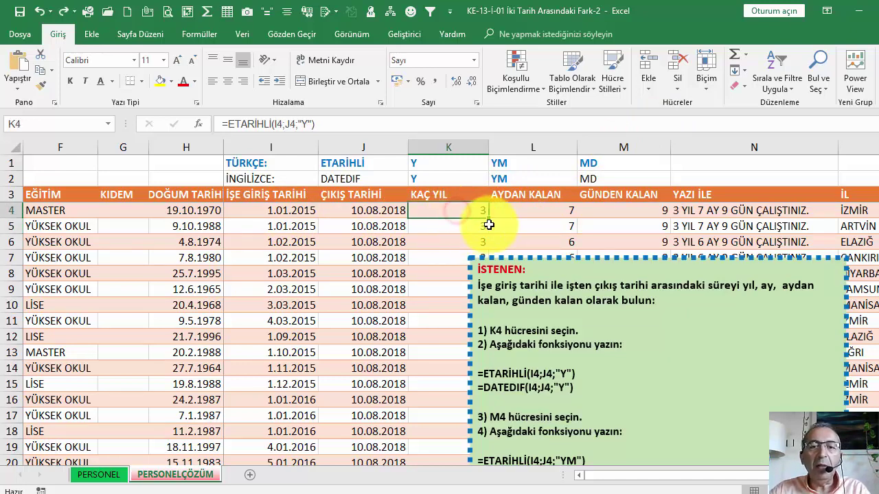